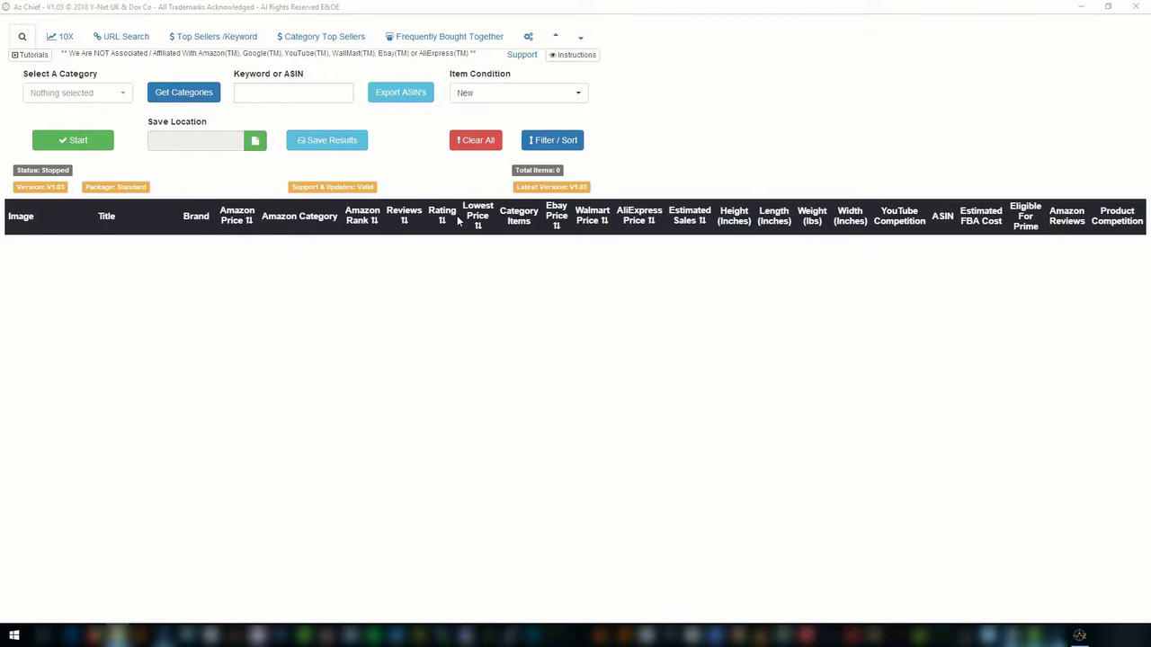
Review the API key fields in the settings and look over the list of available tutorials
left_click(530, 39)
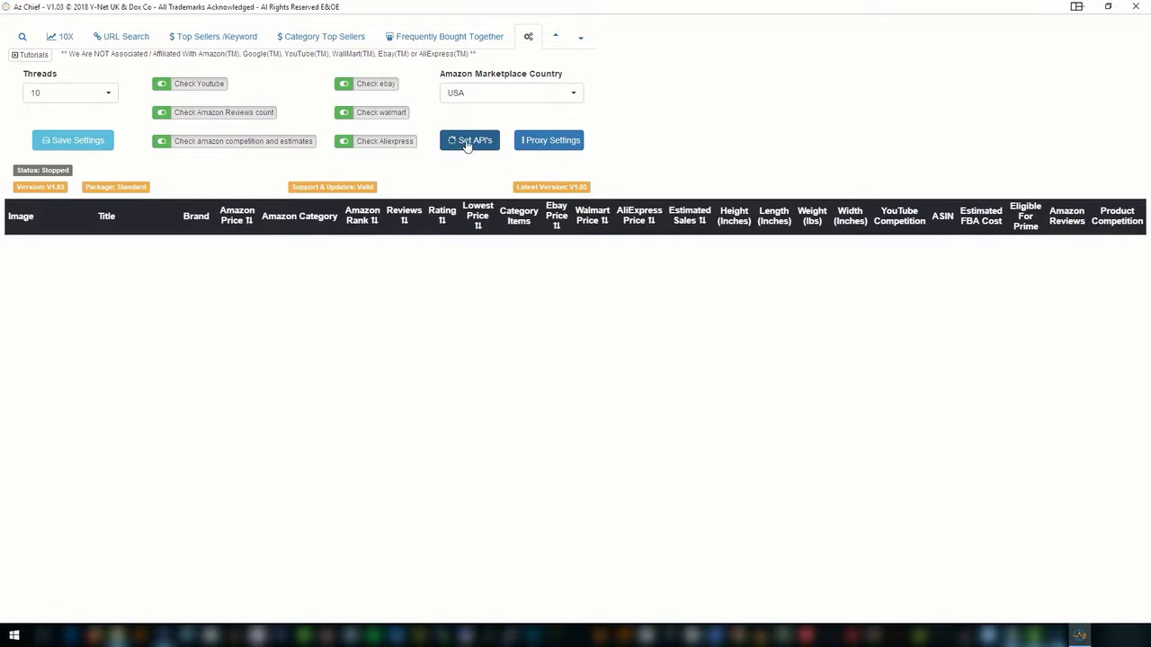
left_click(468, 146)
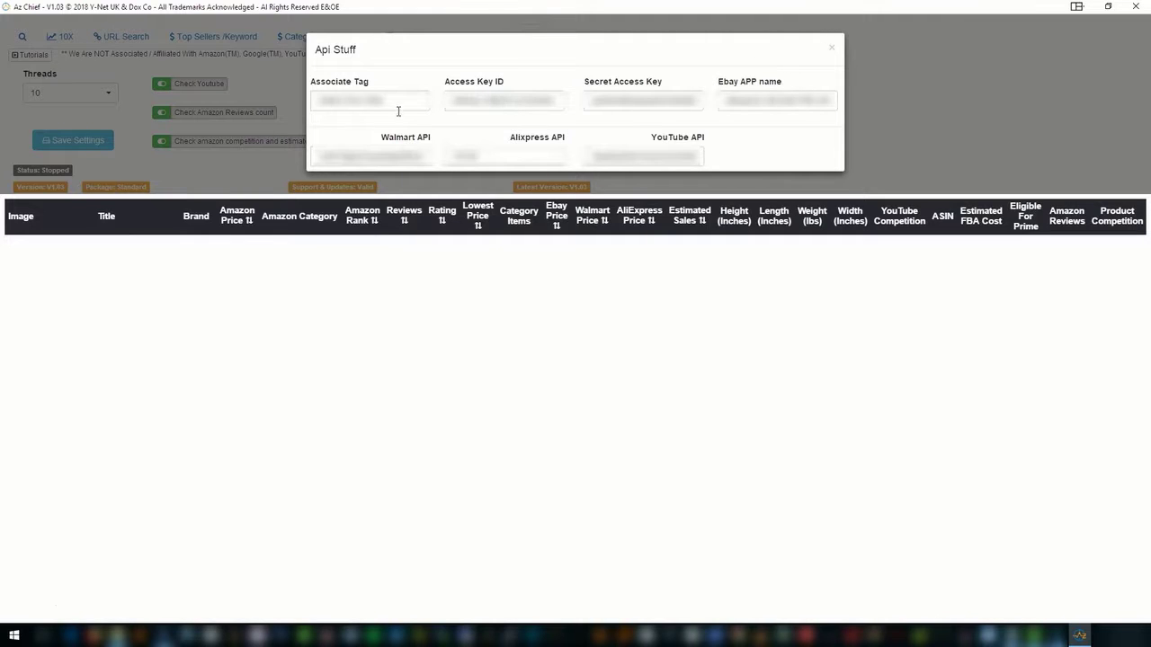
left_click(832, 50)
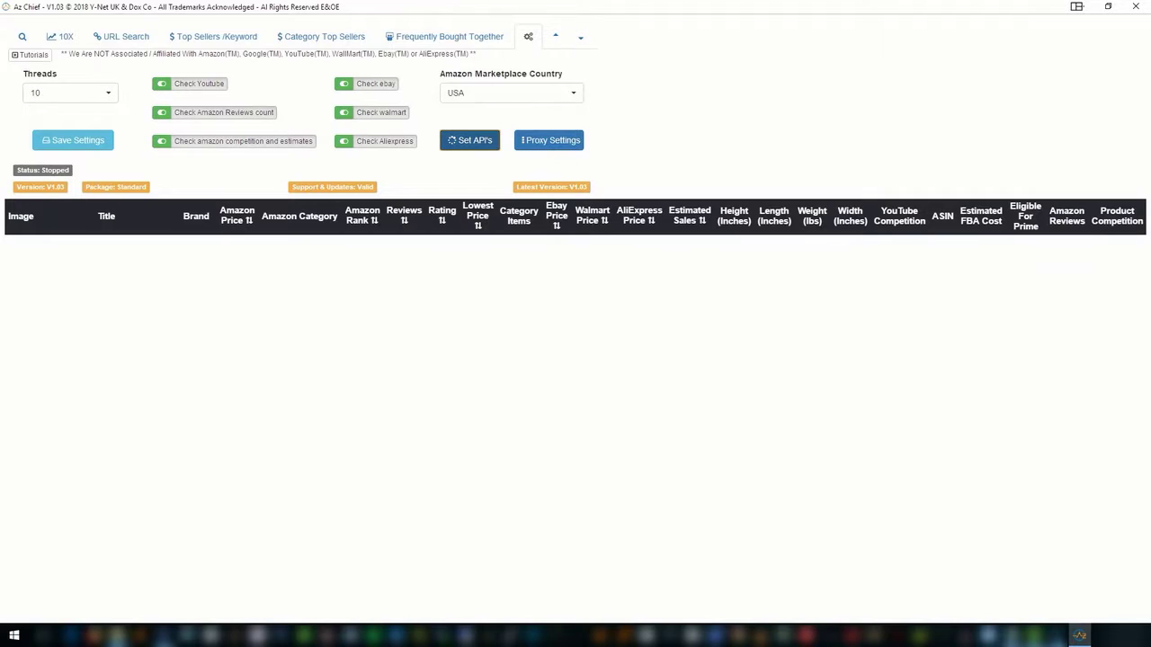
left_click(34, 55)
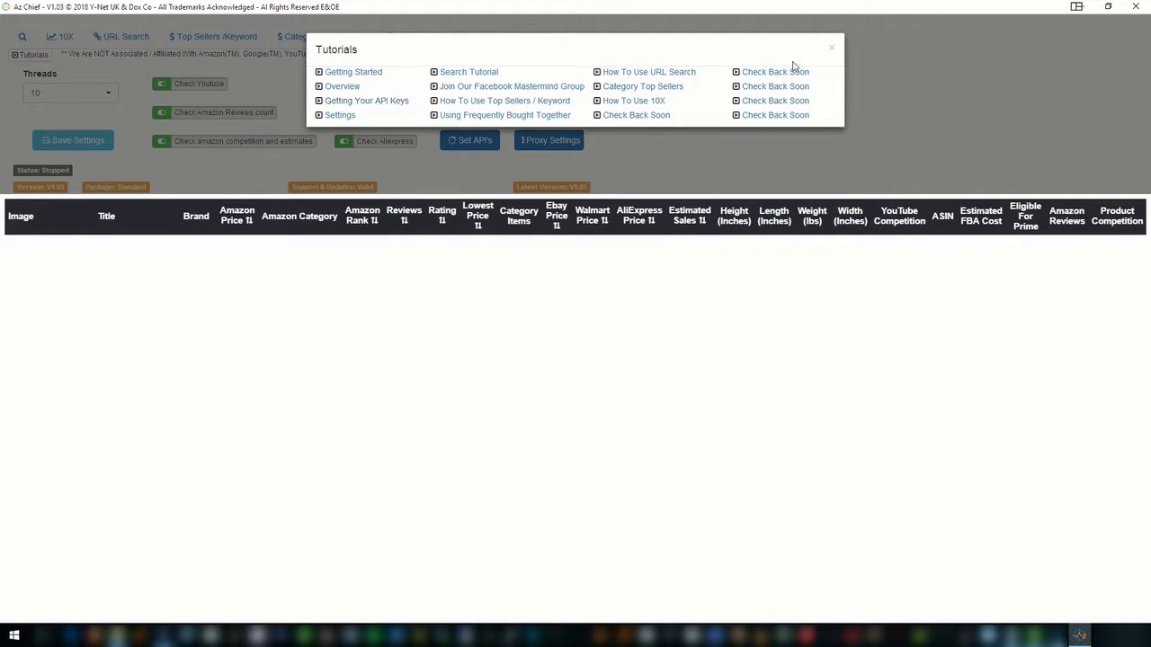
left_click(834, 50)
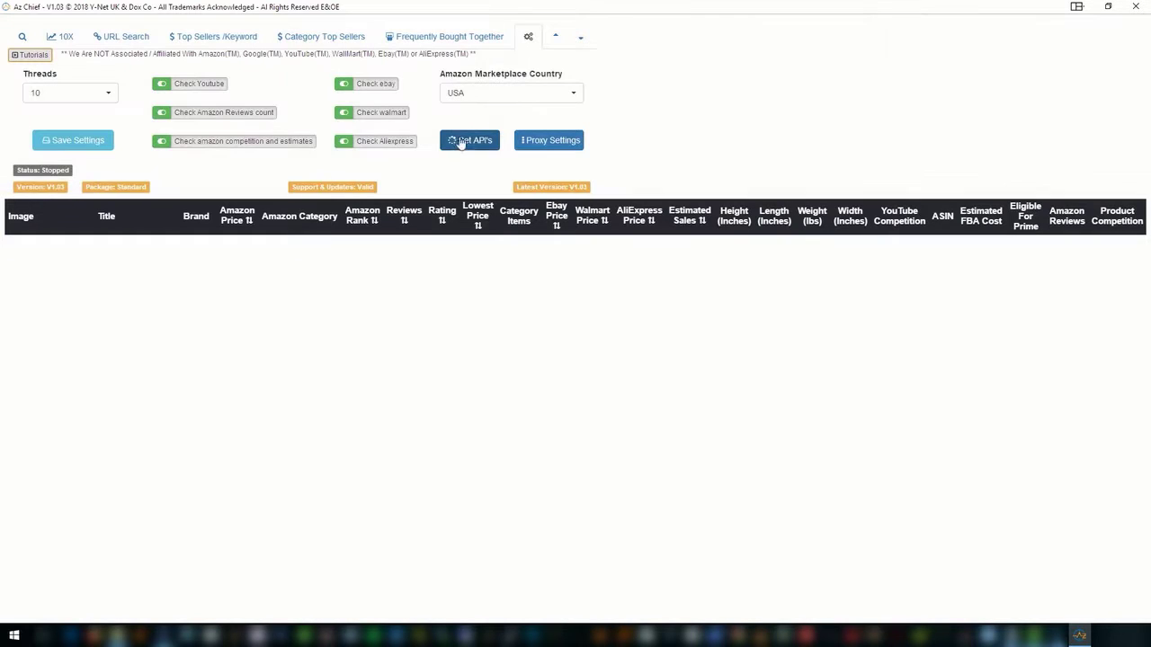
Check the API key settings again and look over the Amazon marketplace country selection
left_click(466, 144)
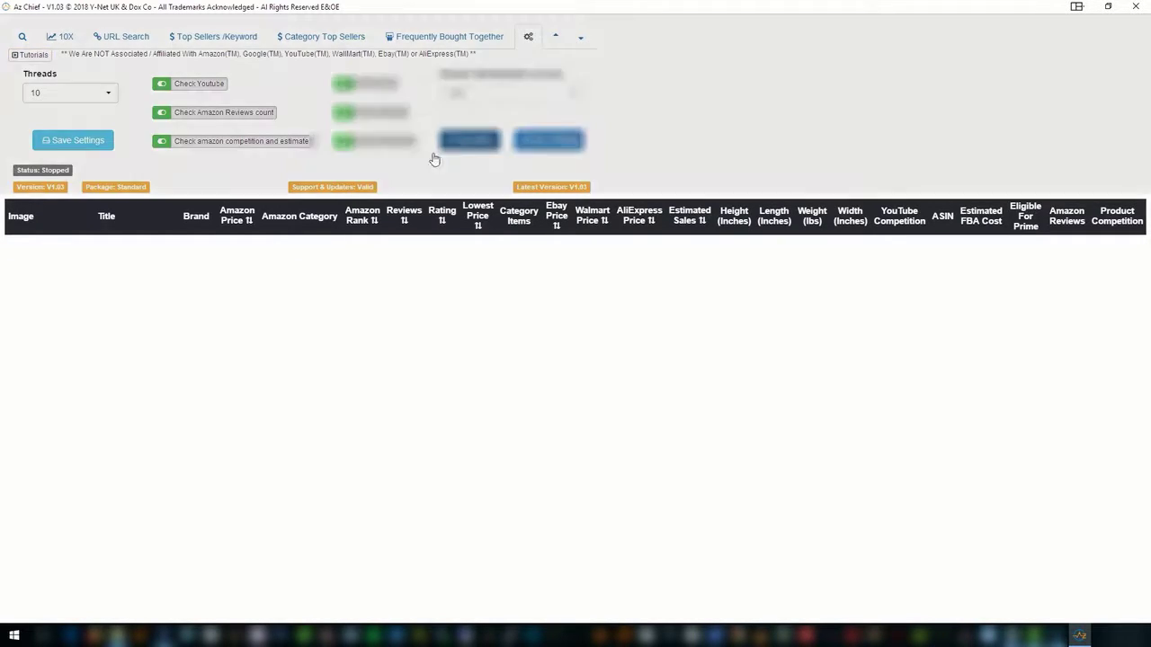
left_click(831, 47)
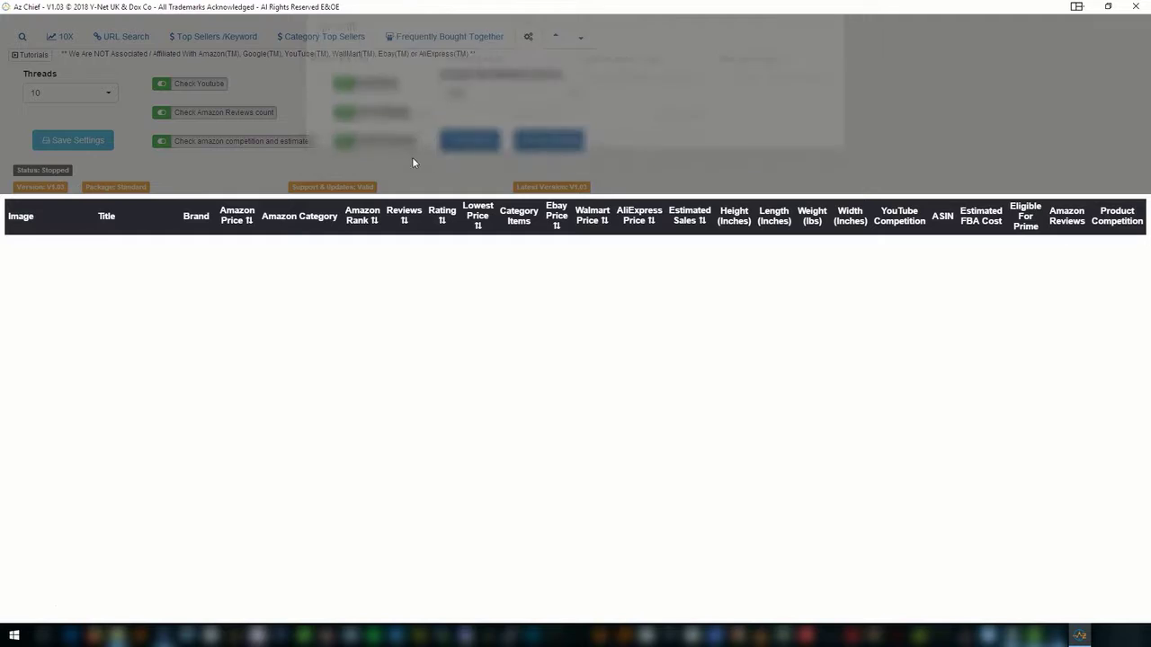
left_click(475, 93)
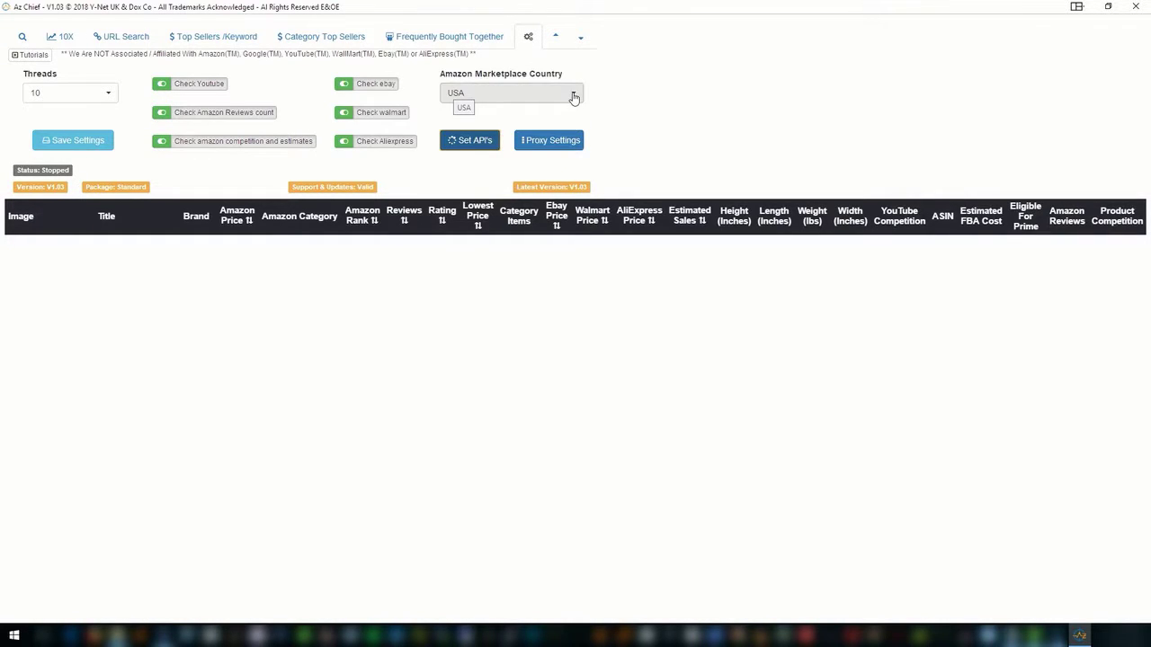
left_click(573, 96)
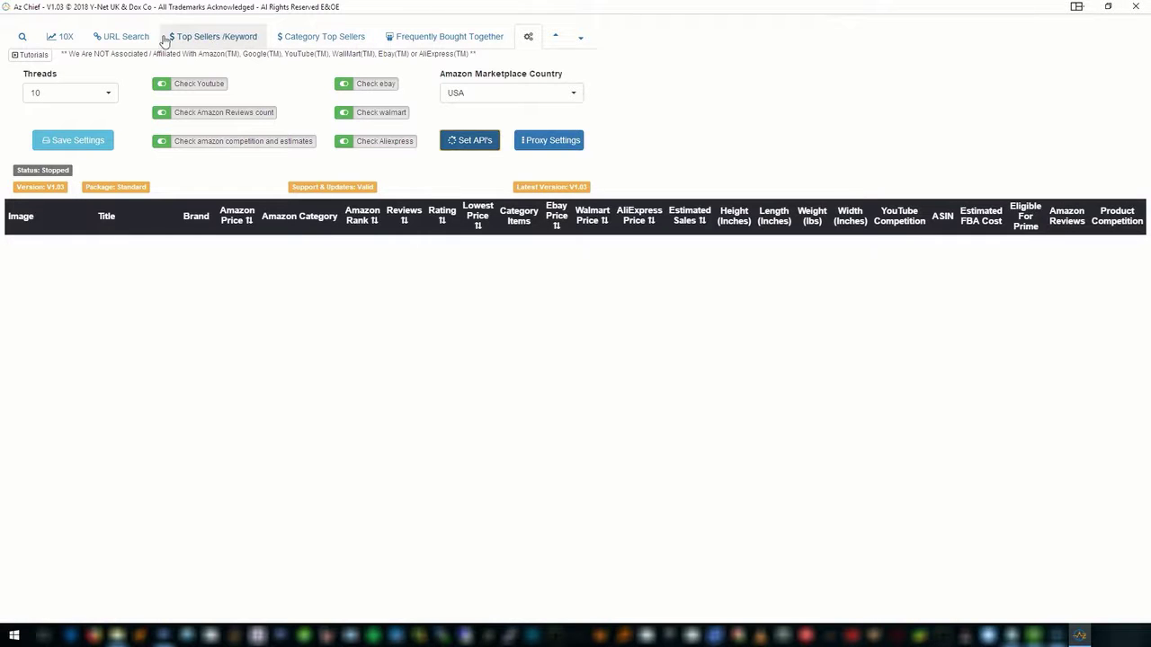
Look over the Top Sellers /Keyword, Category Top Sellers and Frequently Bought Together tools
left_click(228, 40)
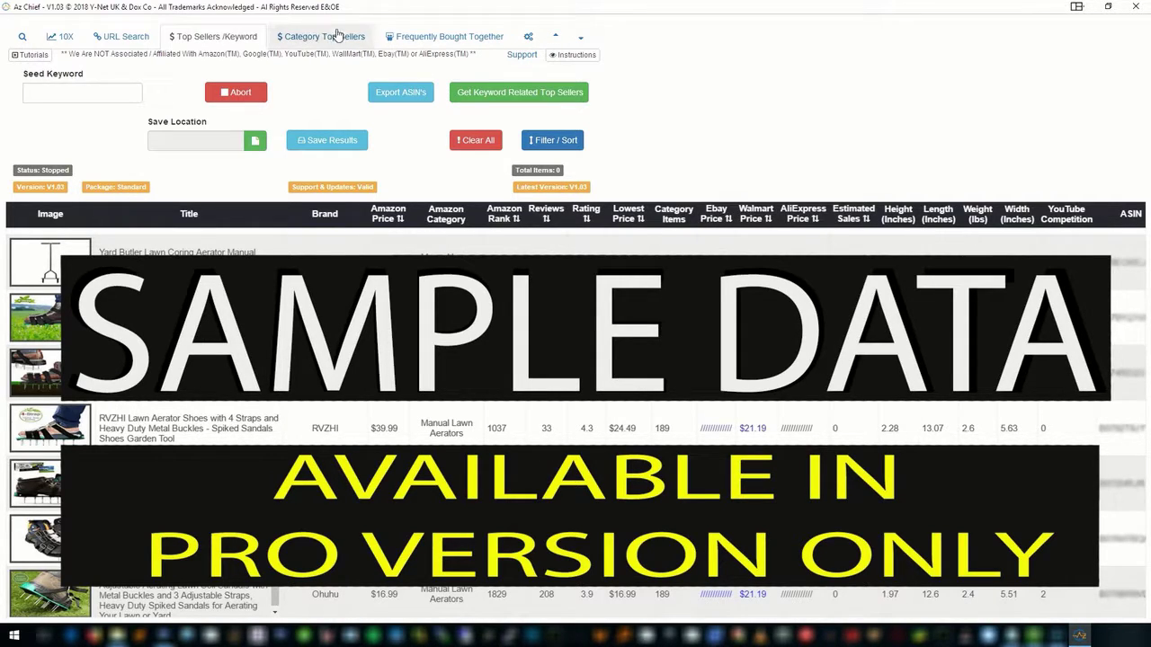
left_click(306, 40)
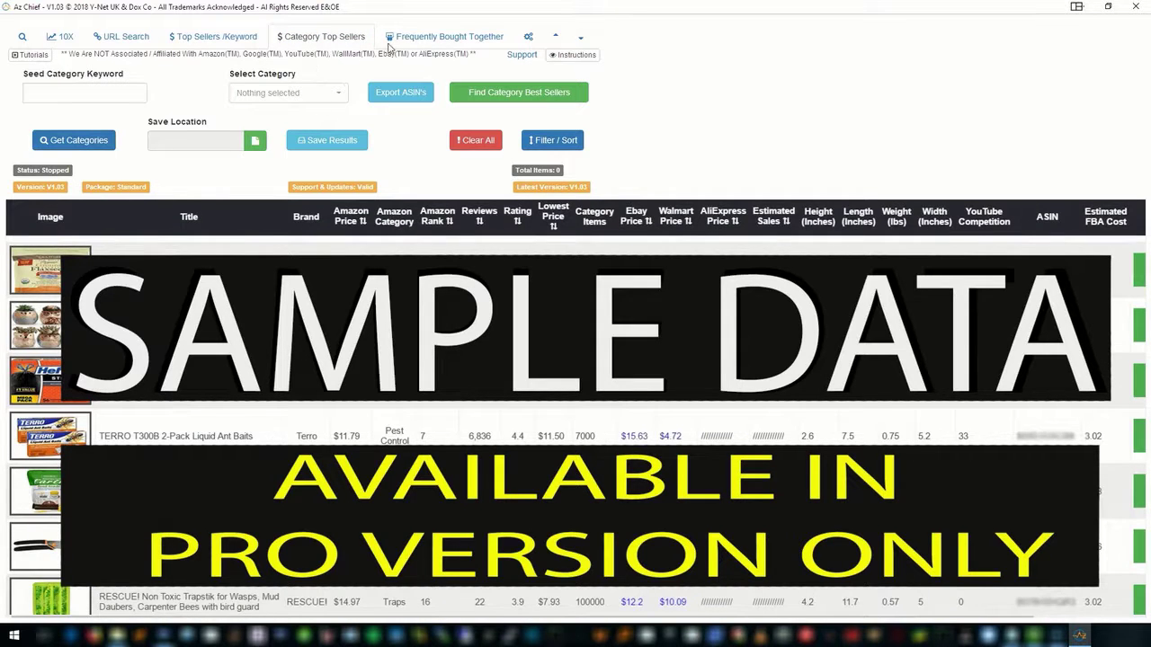
left_click(424, 39)
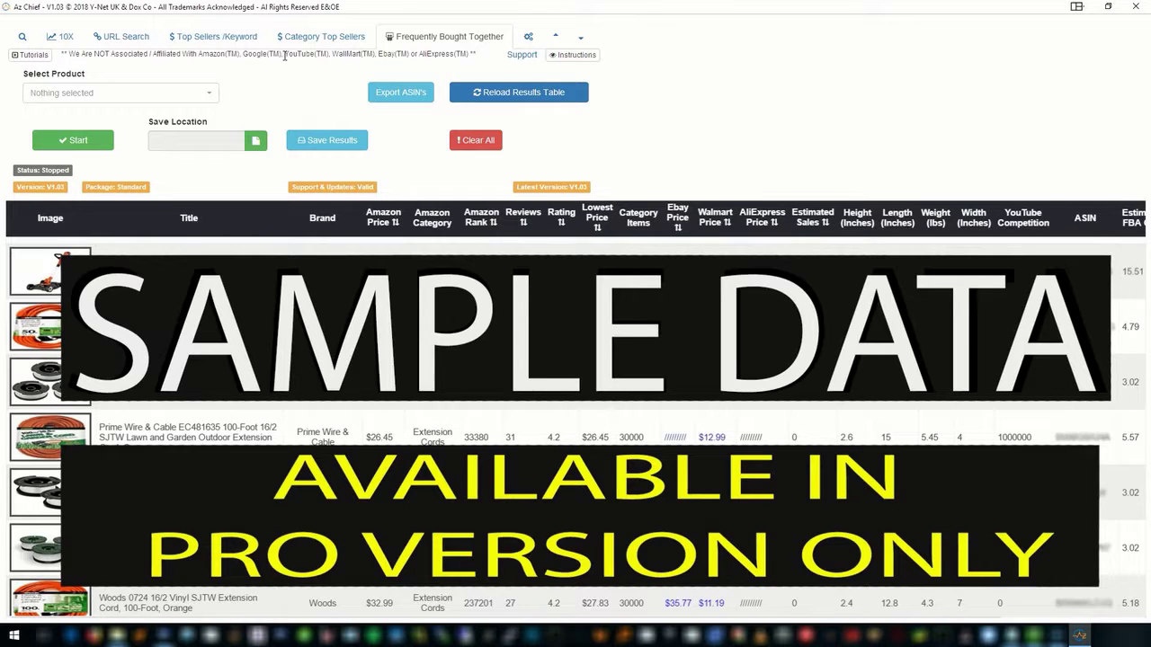
Return to the keyword search and load the list of Amazon categories
left_click(22, 39)
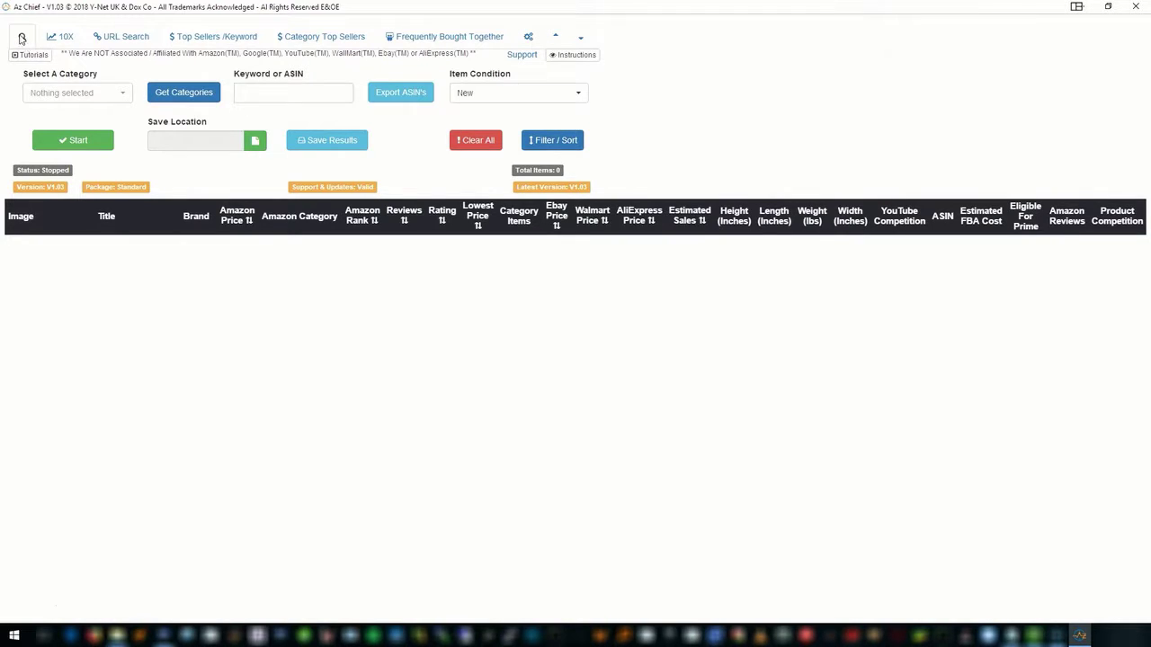
left_click(181, 97)
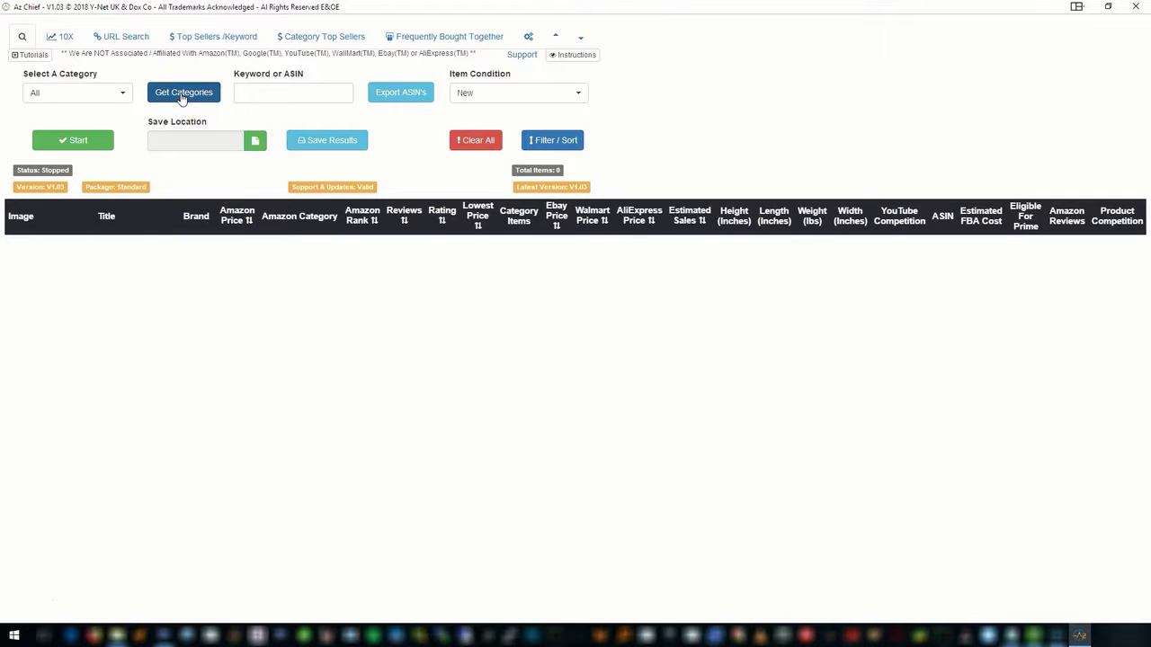
Filter the category list with "el", clear the filter and set the search category to Appliances
left_click(121, 100)
mouse_move(127, 149)
left_mouse_down()
mouse_move(130, 179)
mouse_move(130, 141)
left_mouse_up()
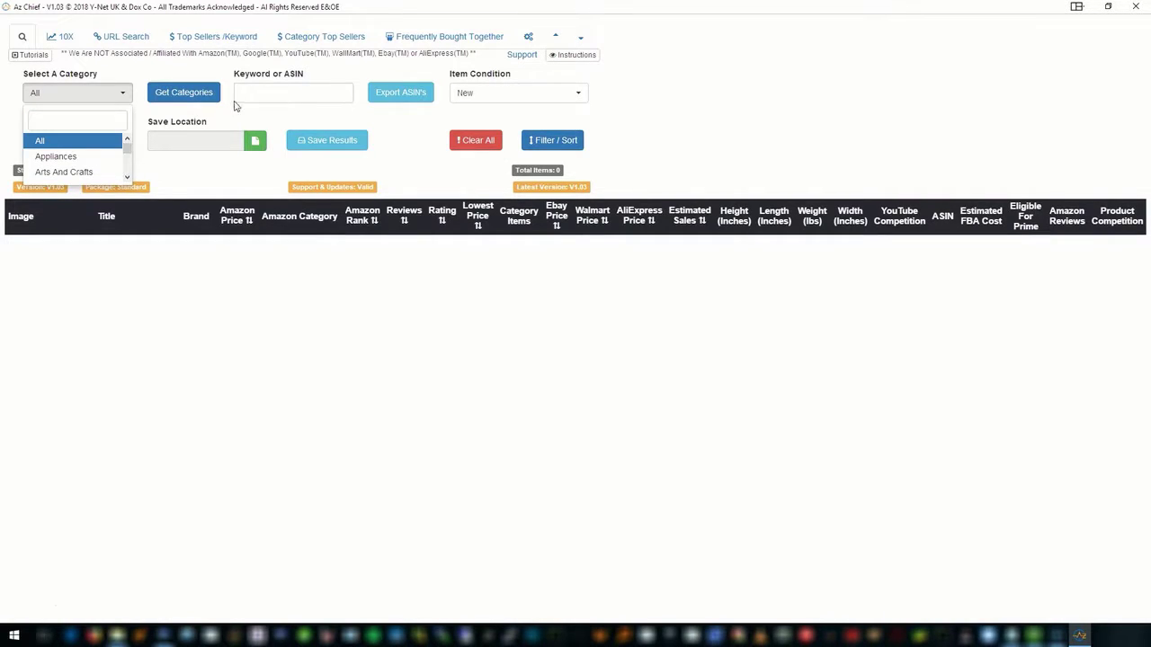
left_click(59, 120)
type("el")
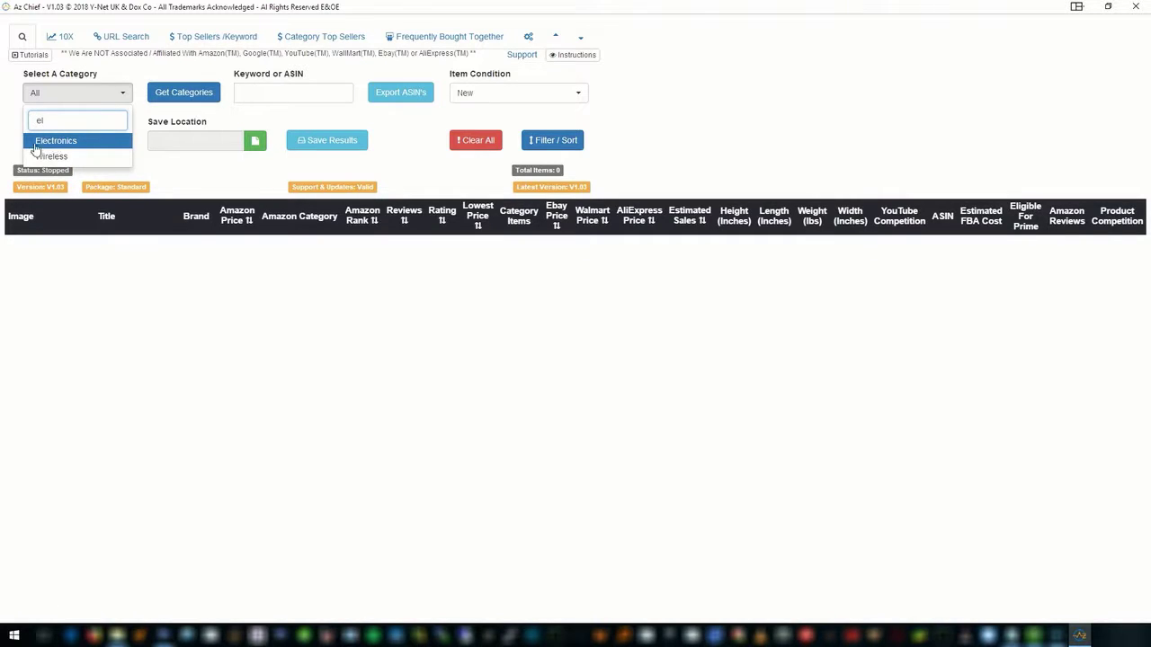
key("ctrl+a")
key("BackSpace")
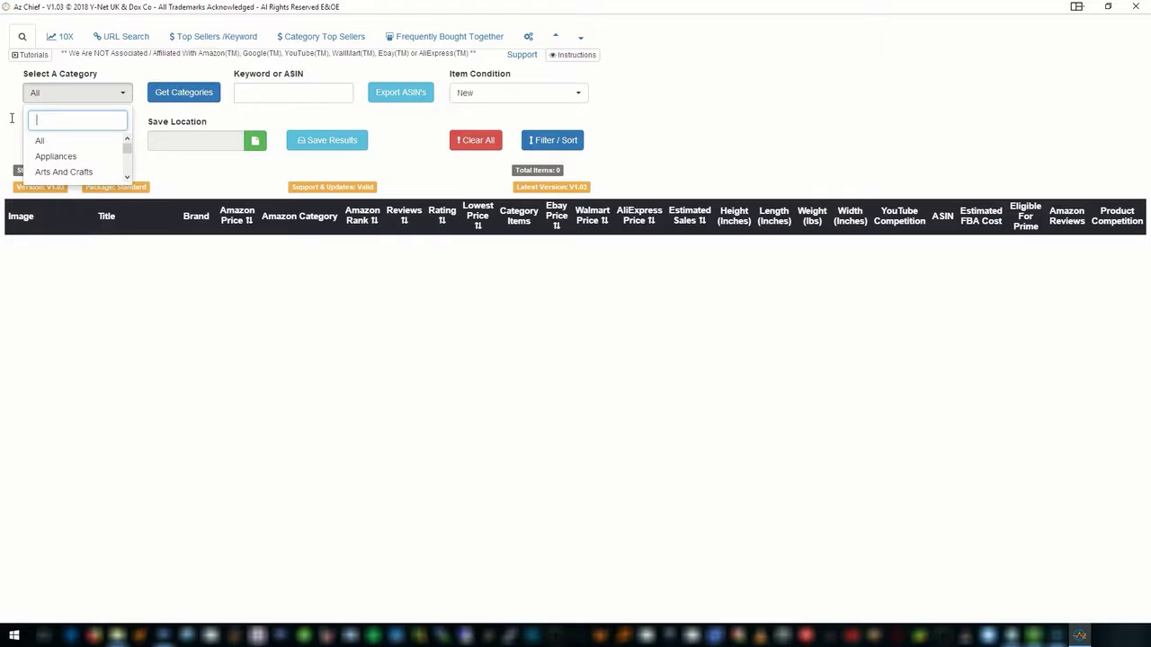
left_click(67, 161)
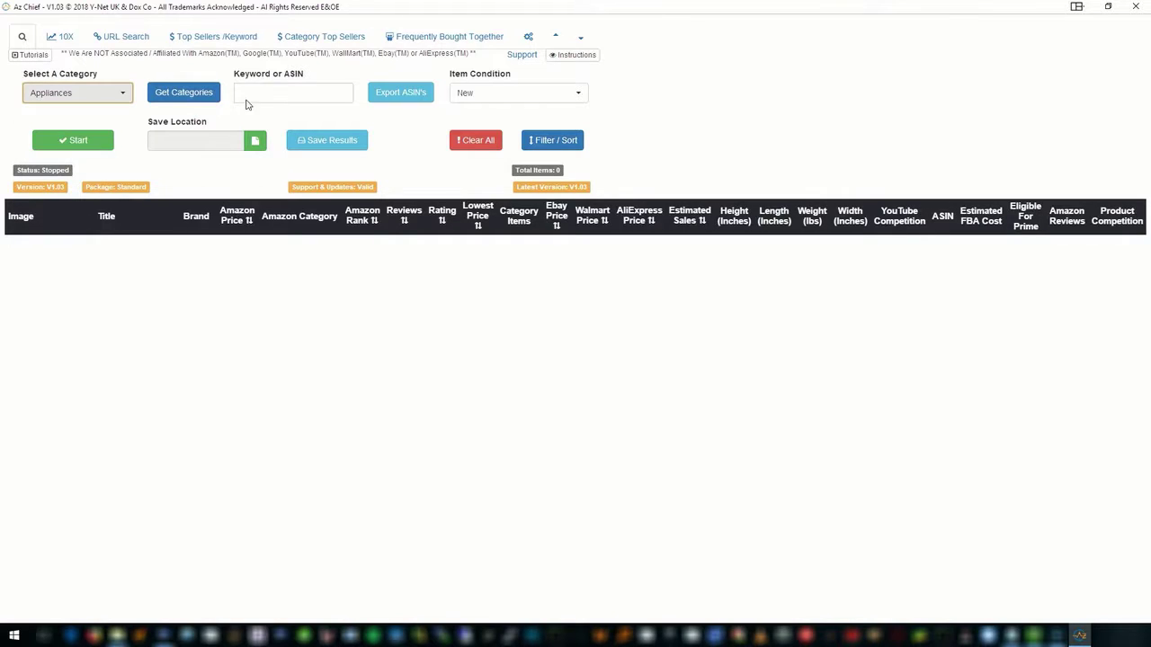
Set the search category to Electronics by filtering the category list with "el"
left_click(116, 95)
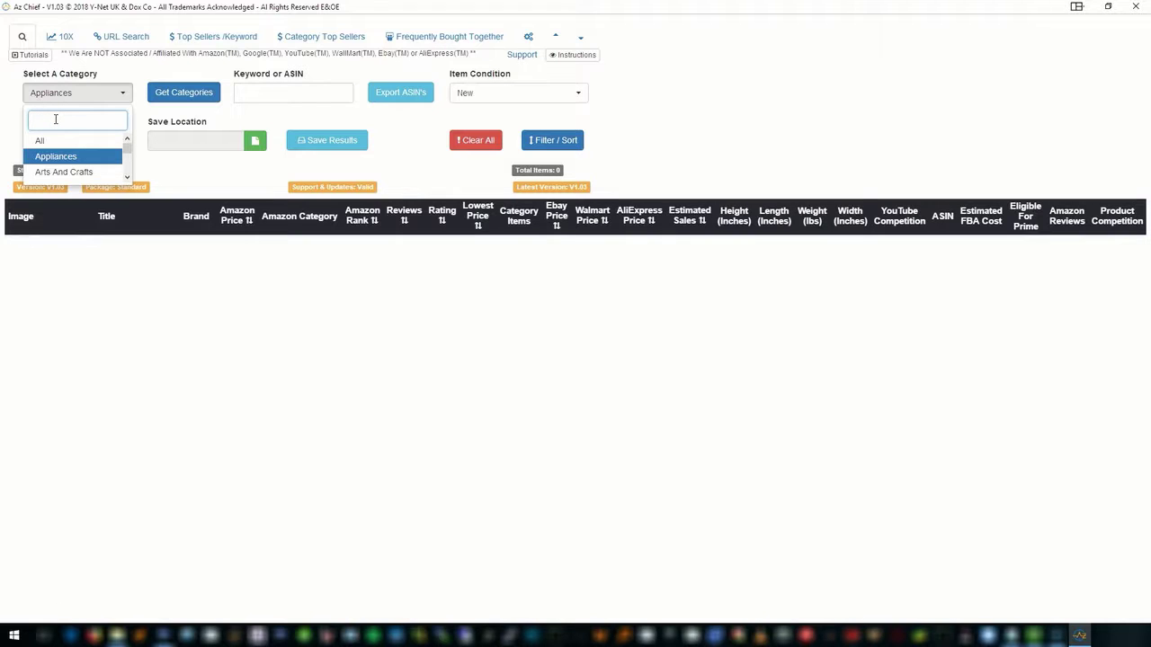
type("coel")
key("BackSpace")
key("BackSpace")
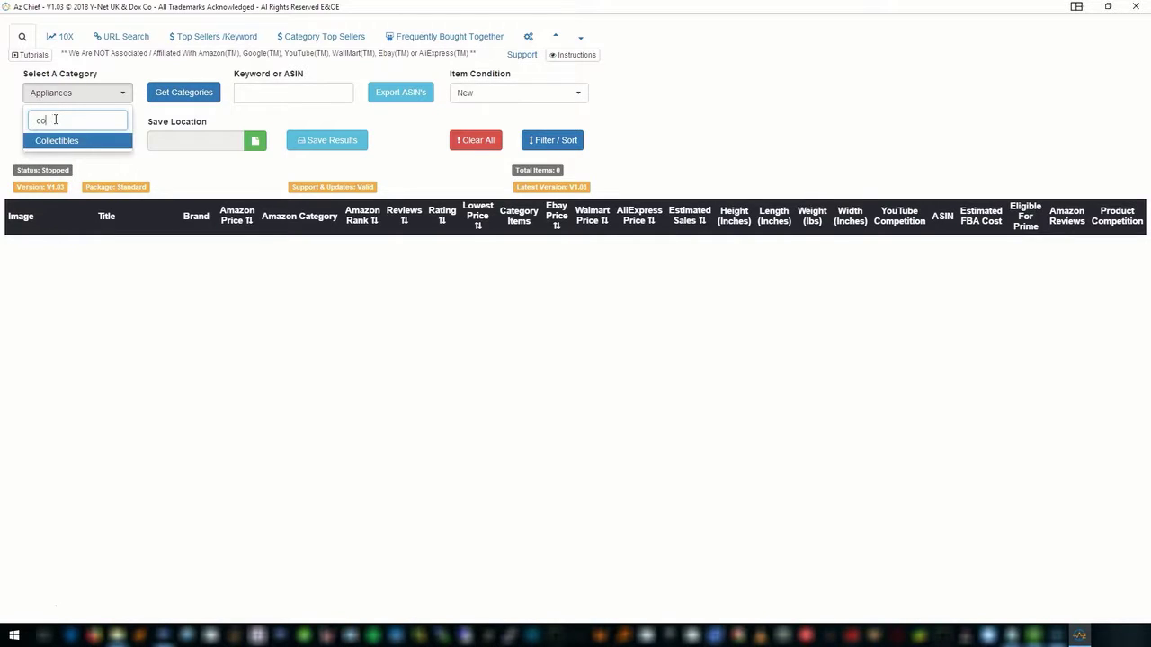
key("BackSpace")
key("BackSpace")
type("el")
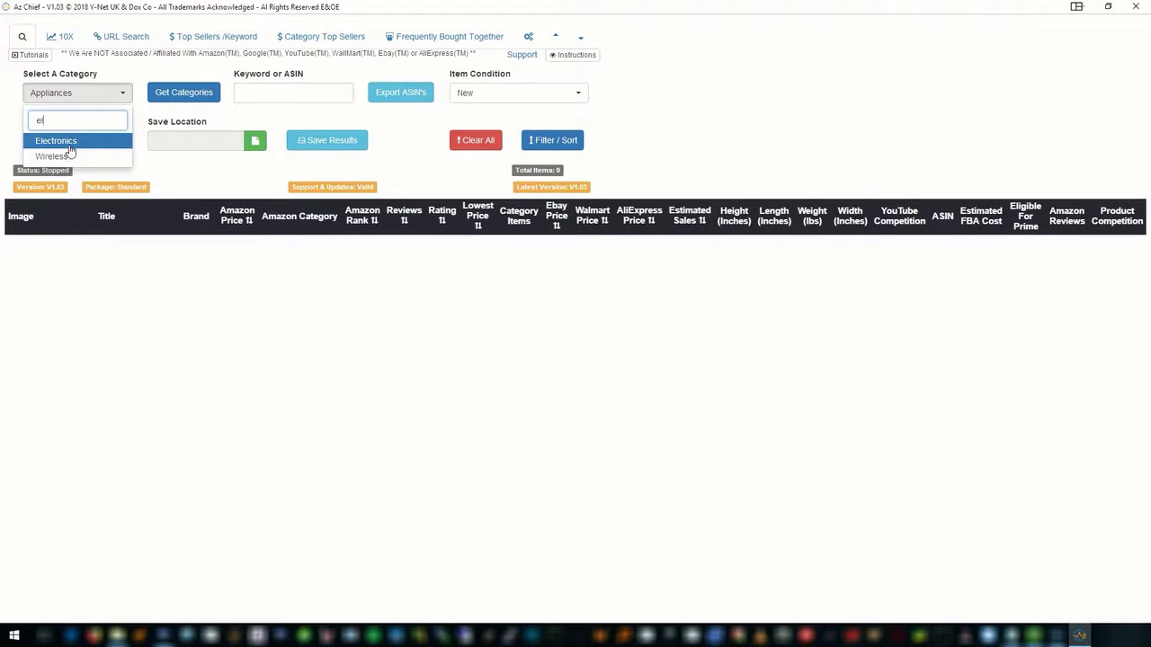
left_click(71, 143)
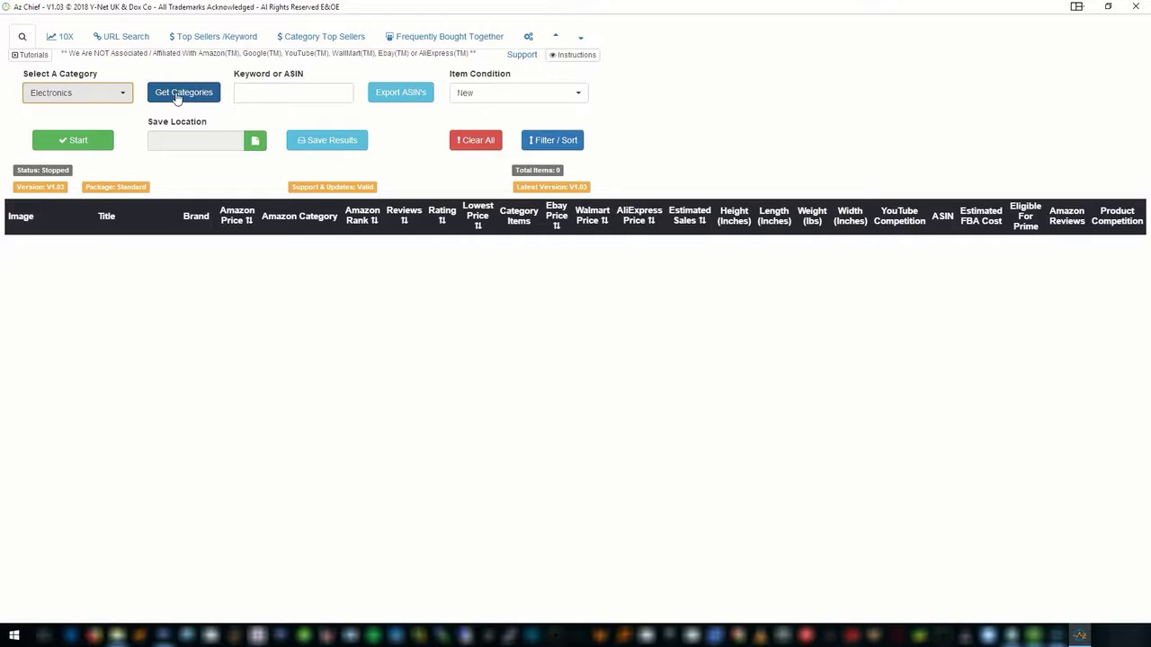
Run the product search for the keyword "computer"
left_click(269, 86)
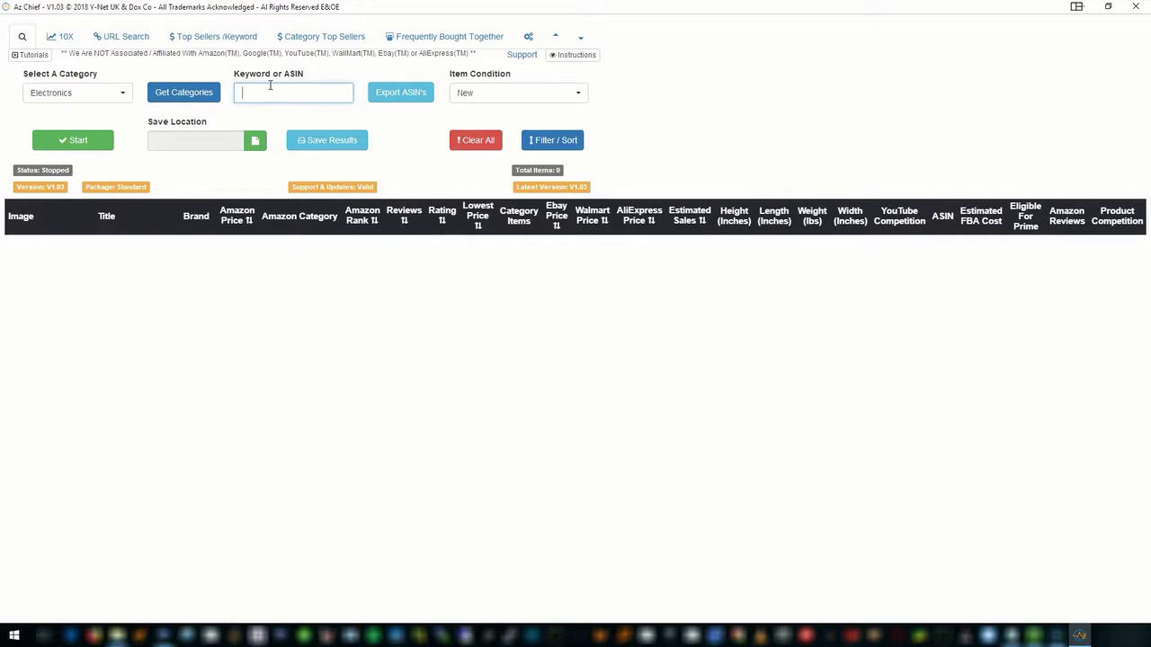
type("computer")
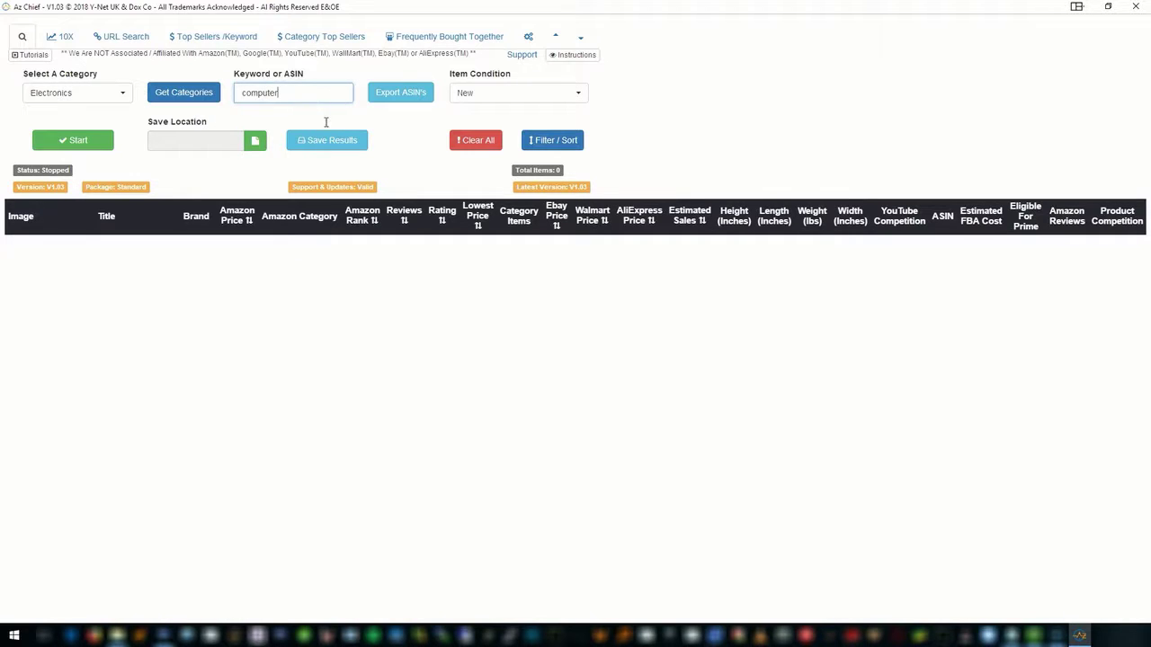
left_click(76, 144)
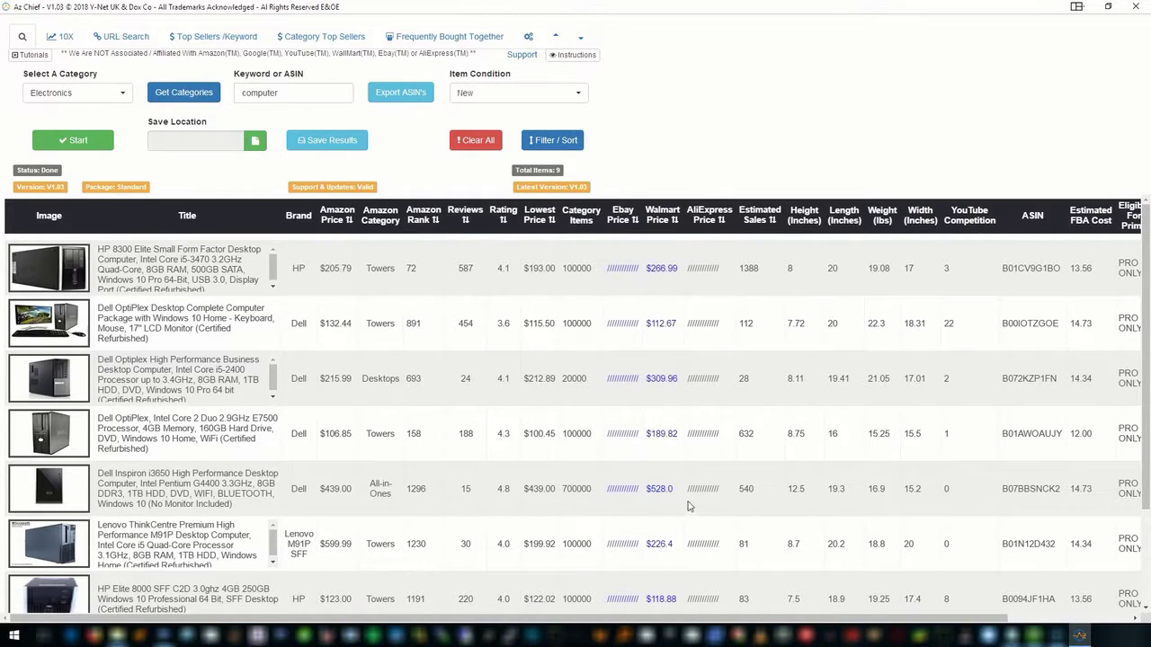
Look through the product results and inspect the eBay listing of the Acer Aspire desktop, closing the browser window when done
scroll(694, 509, "down", 3)
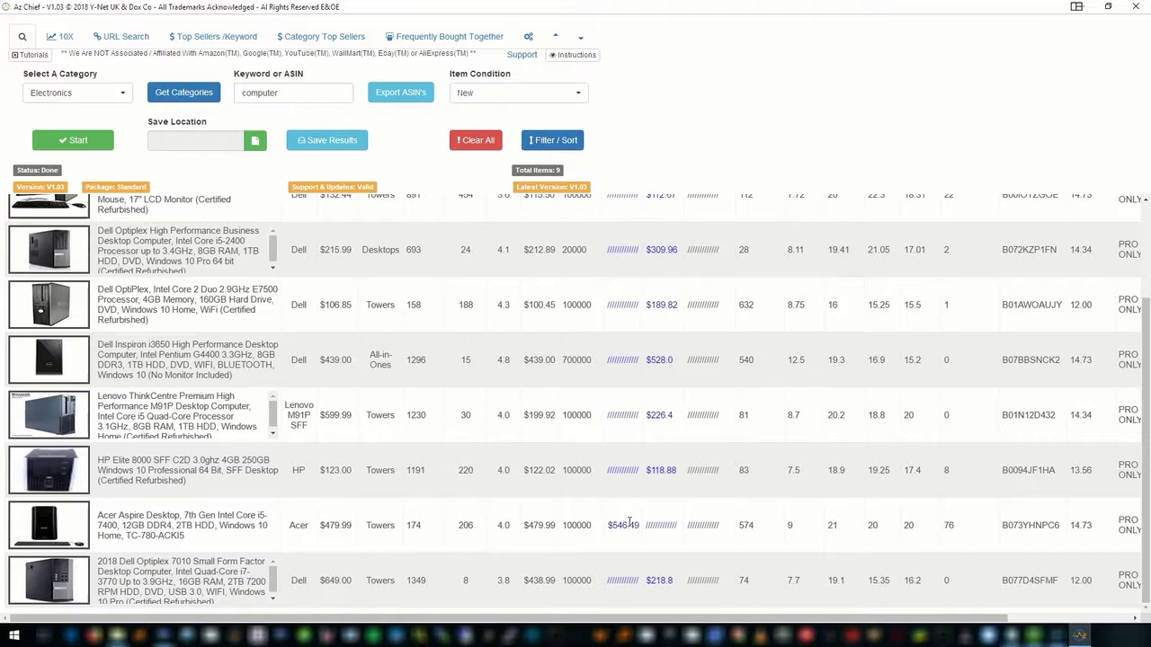
scroll(625, 526, "up", 3)
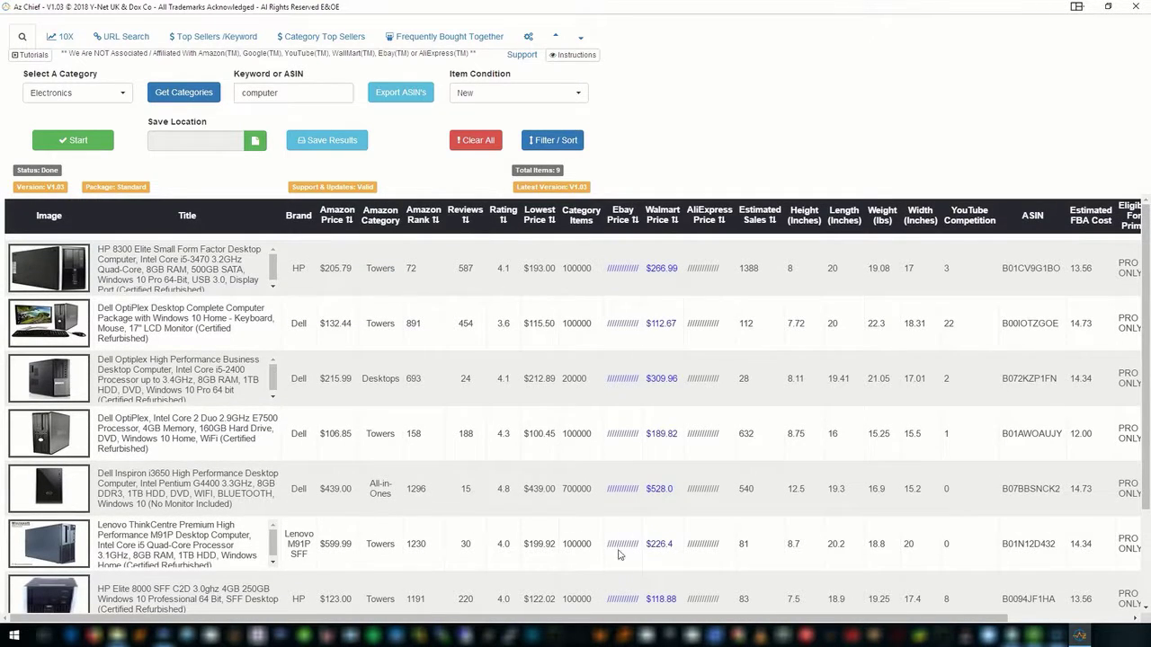
scroll(621, 553, "down", 3)
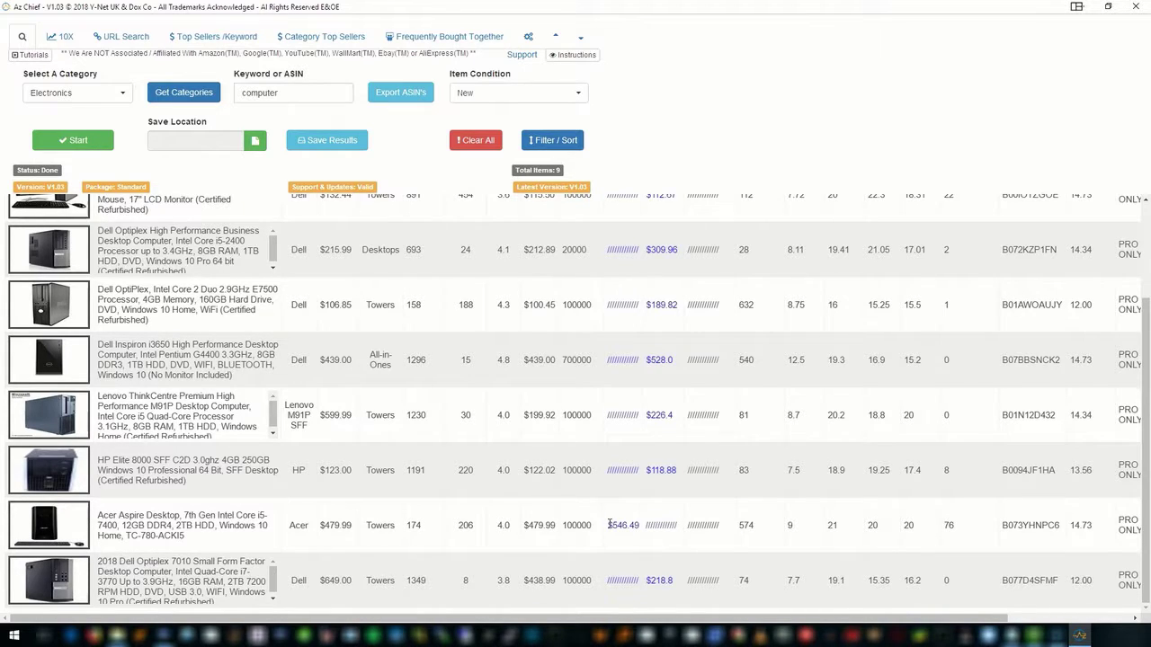
scroll(594, 468, "up", 2)
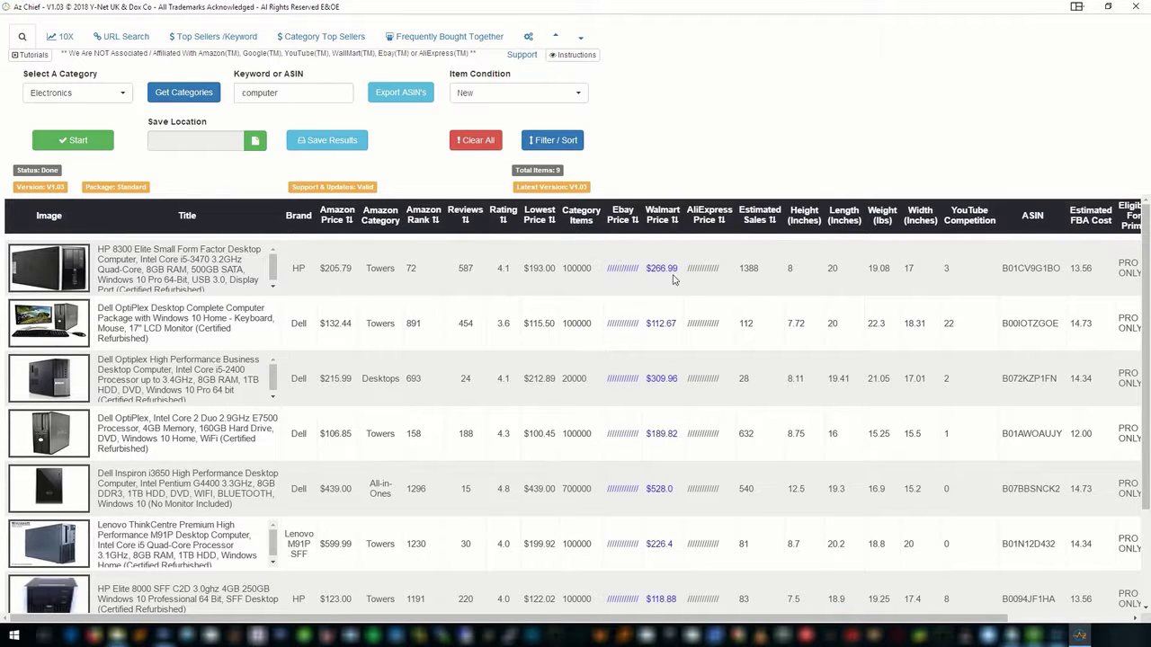
scroll(655, 543, "down", 2)
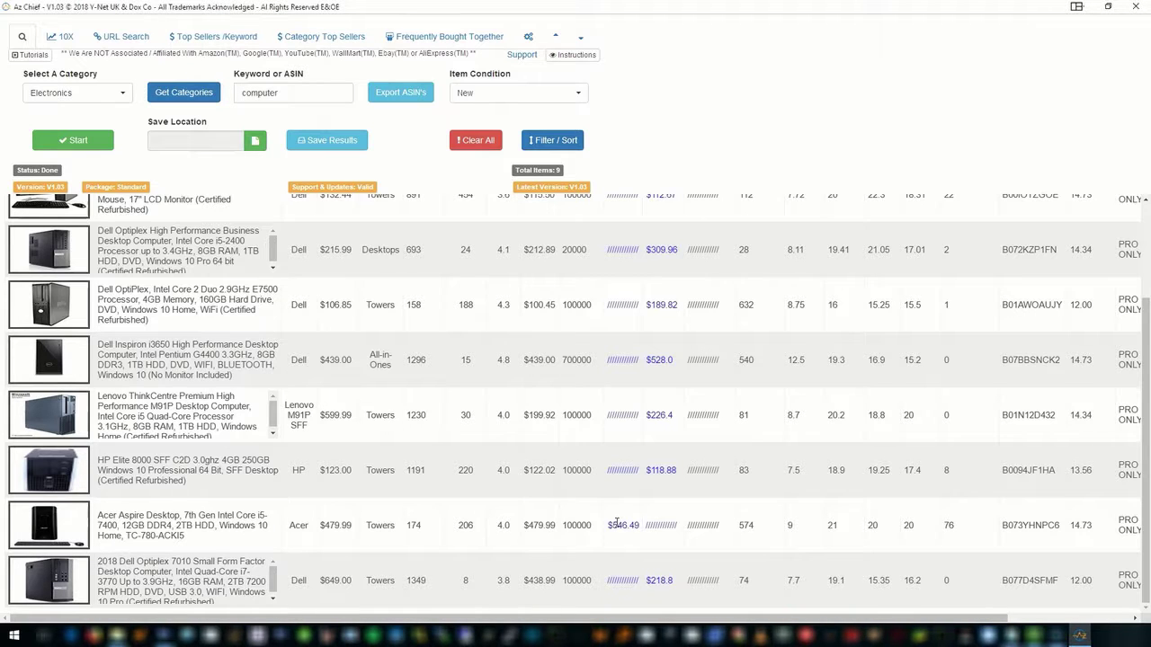
left_click(624, 528)
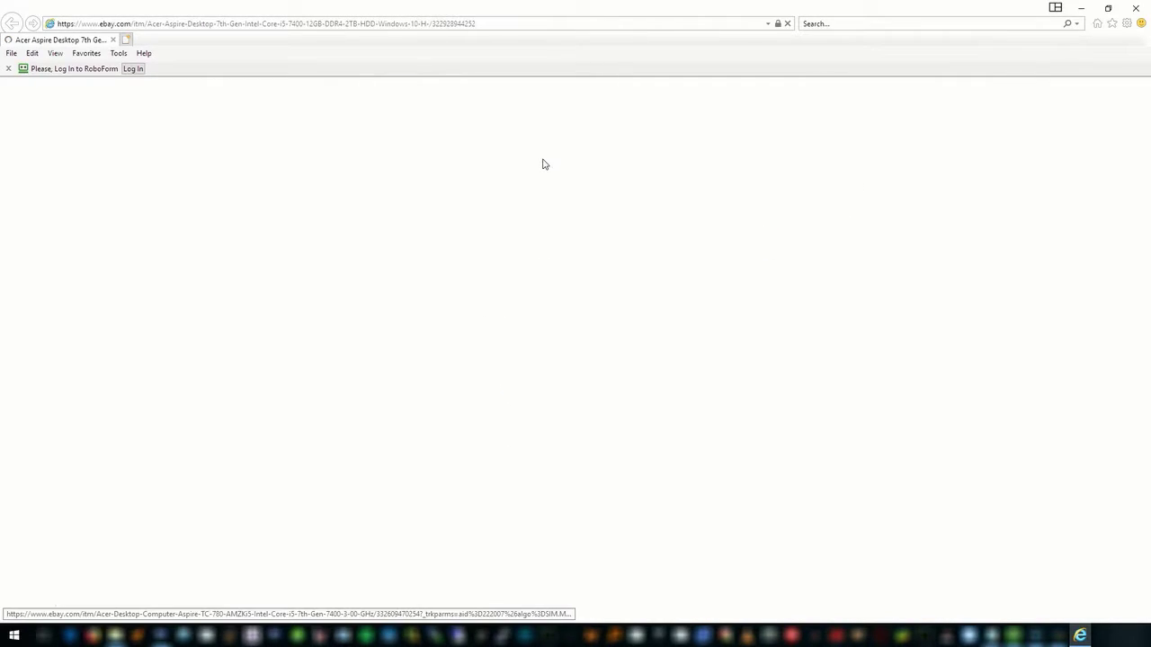
scroll(701, 504, "down", 3)
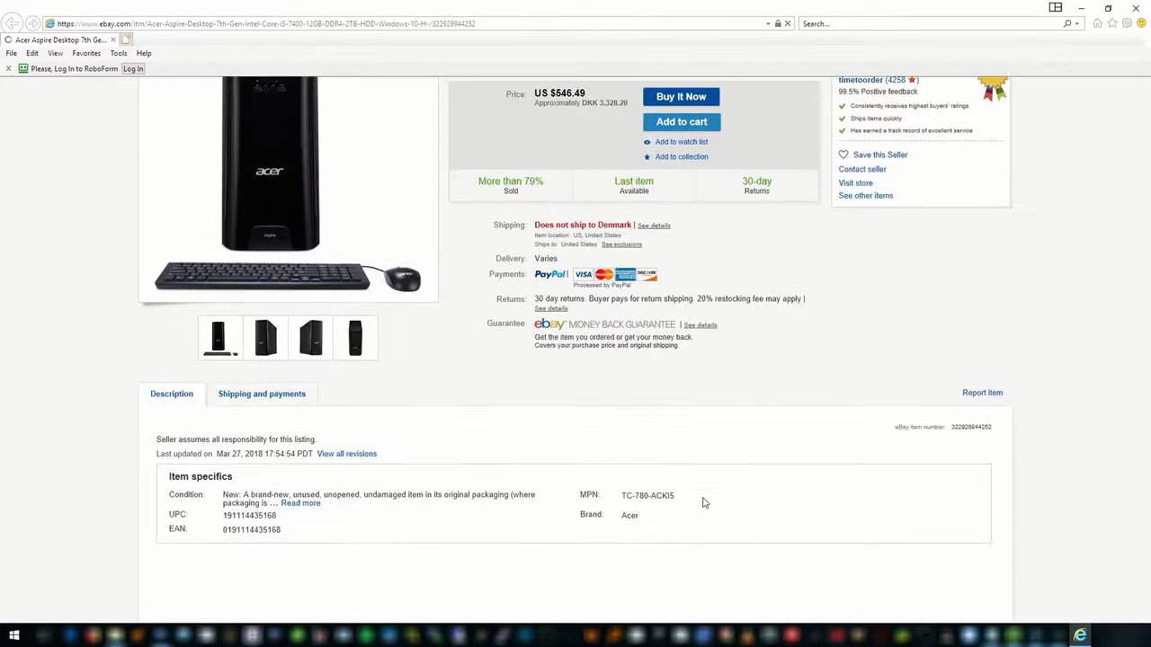
scroll(702, 503, "up", 2)
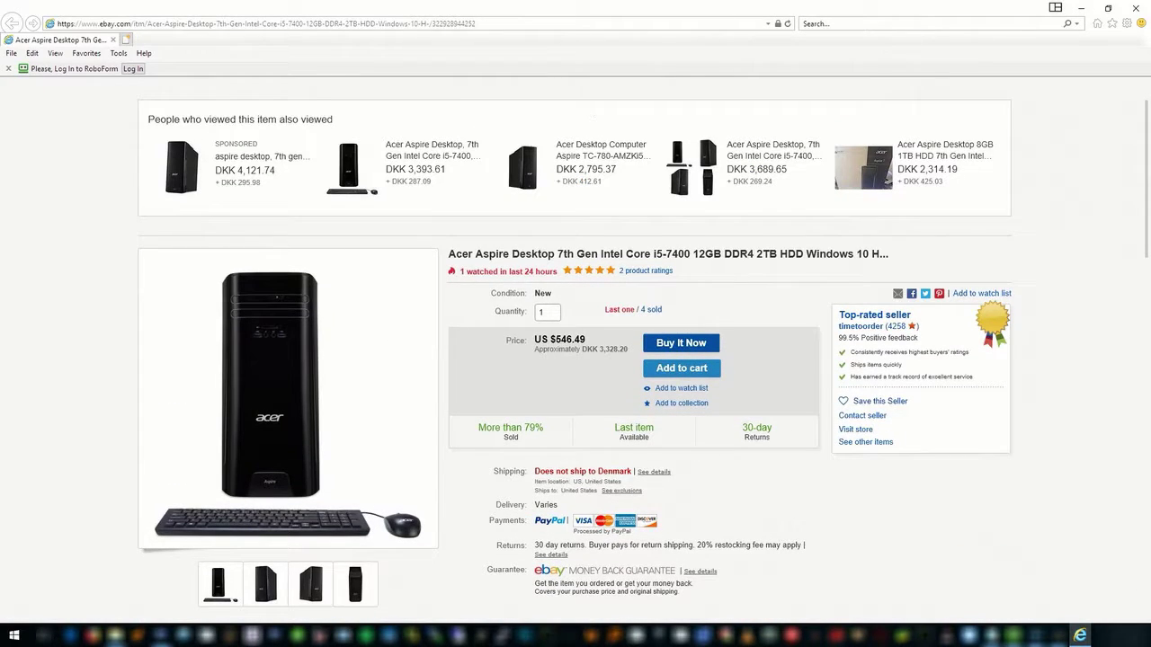
left_click(1136, 7)
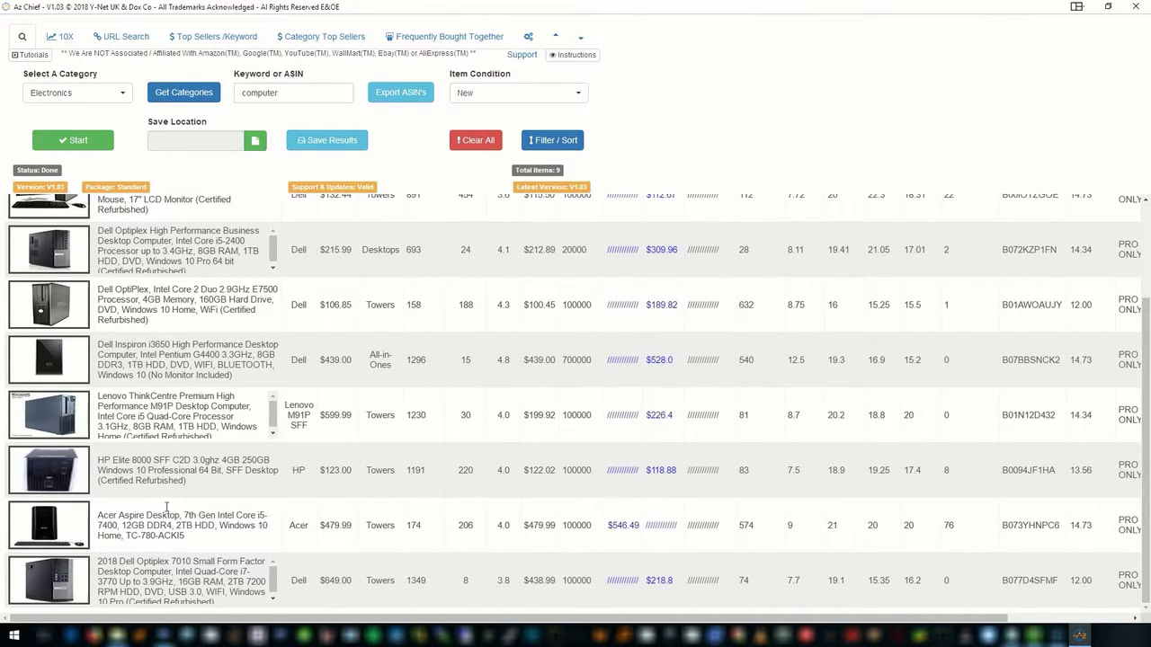
left_click(56, 415)
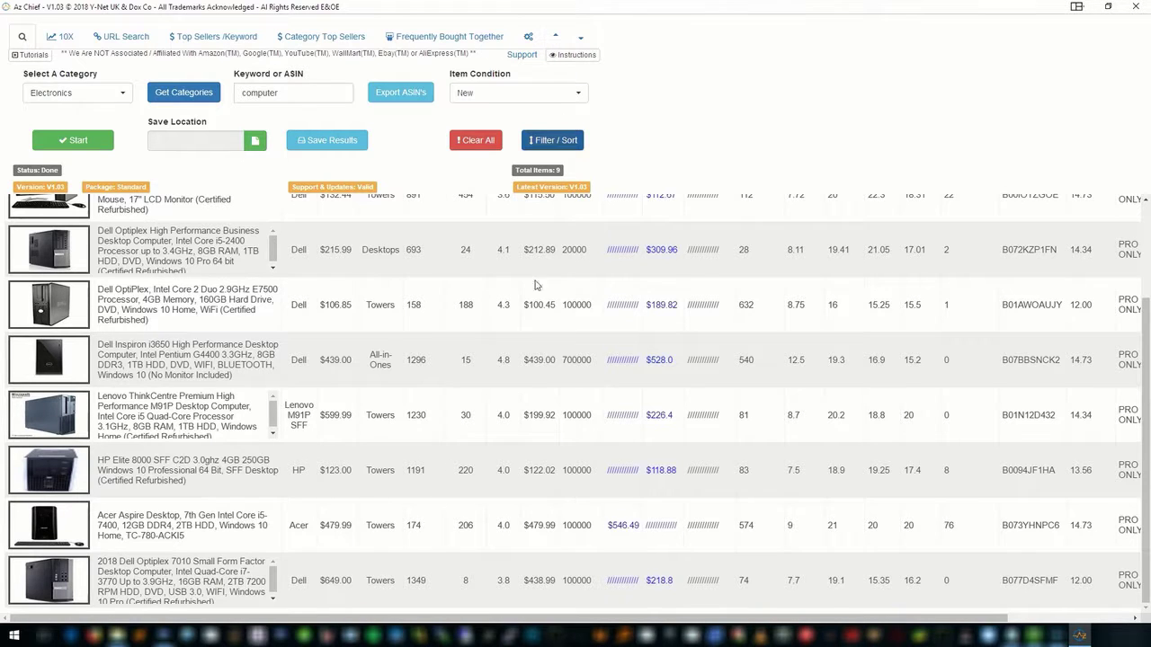
Collapse and restore the search controls, and look through the product results across to the reviews and sellers columns
left_click(557, 39)
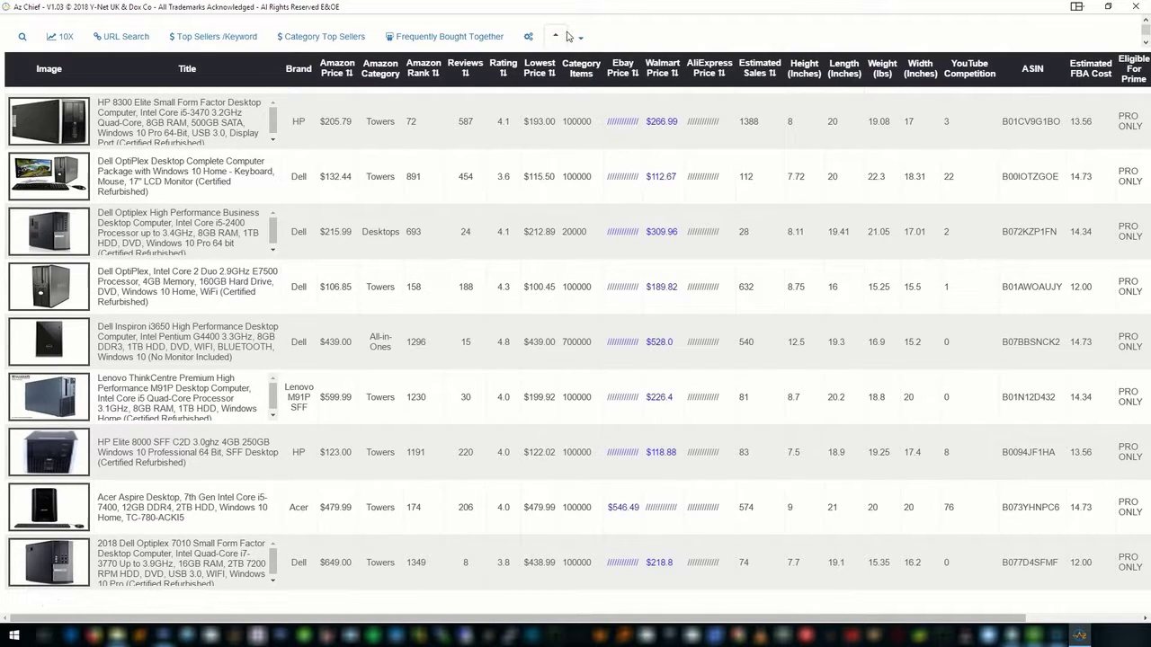
left_click(581, 40)
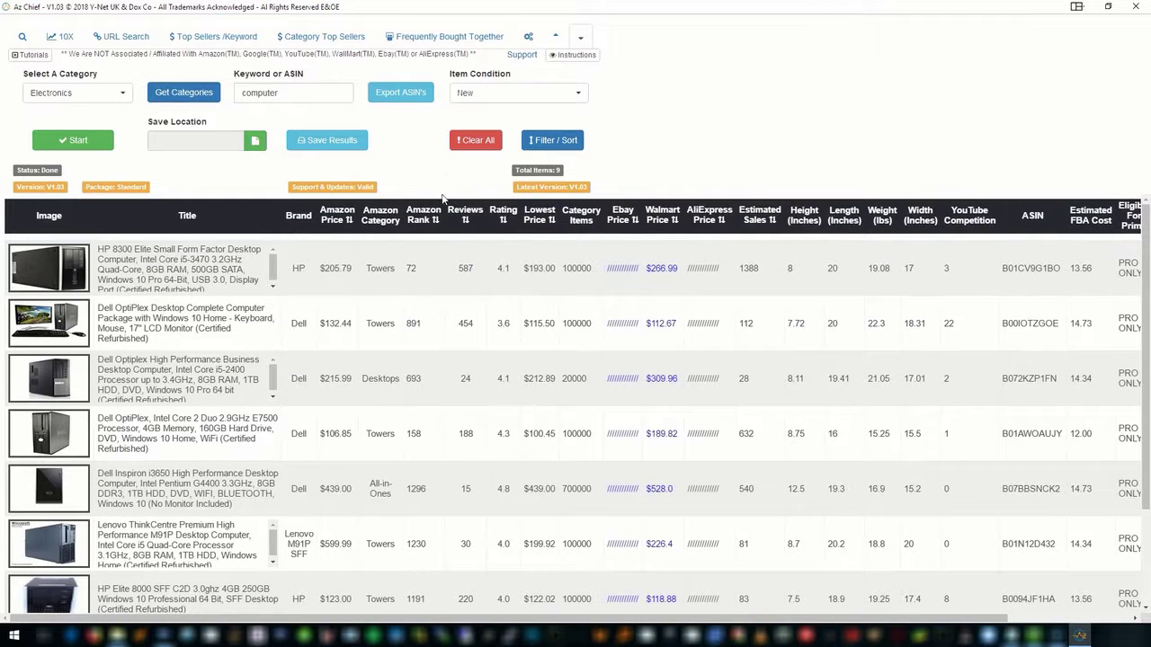
left_click(552, 142)
scroll(783, 540, "down", 3)
scroll(762, 576, "up", 3)
left_click_drag(998, 618, 1101, 622)
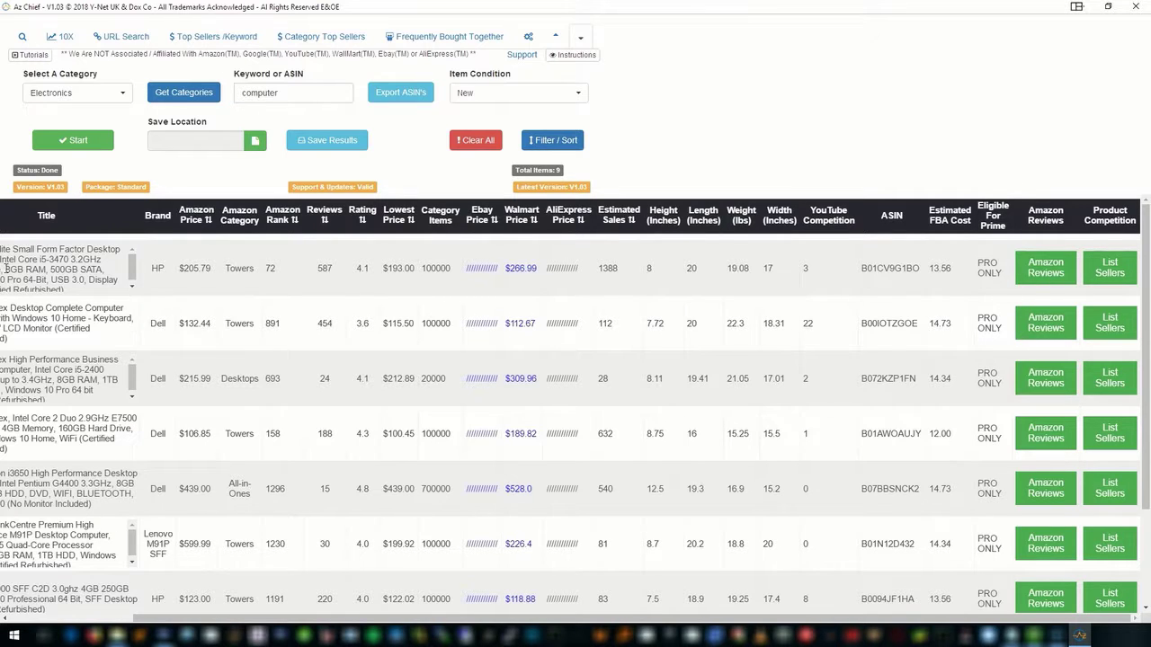
Read the Amazon customer reviews of the HP 8300 Elite desktop, closing the browser window when done
left_click(1041, 270)
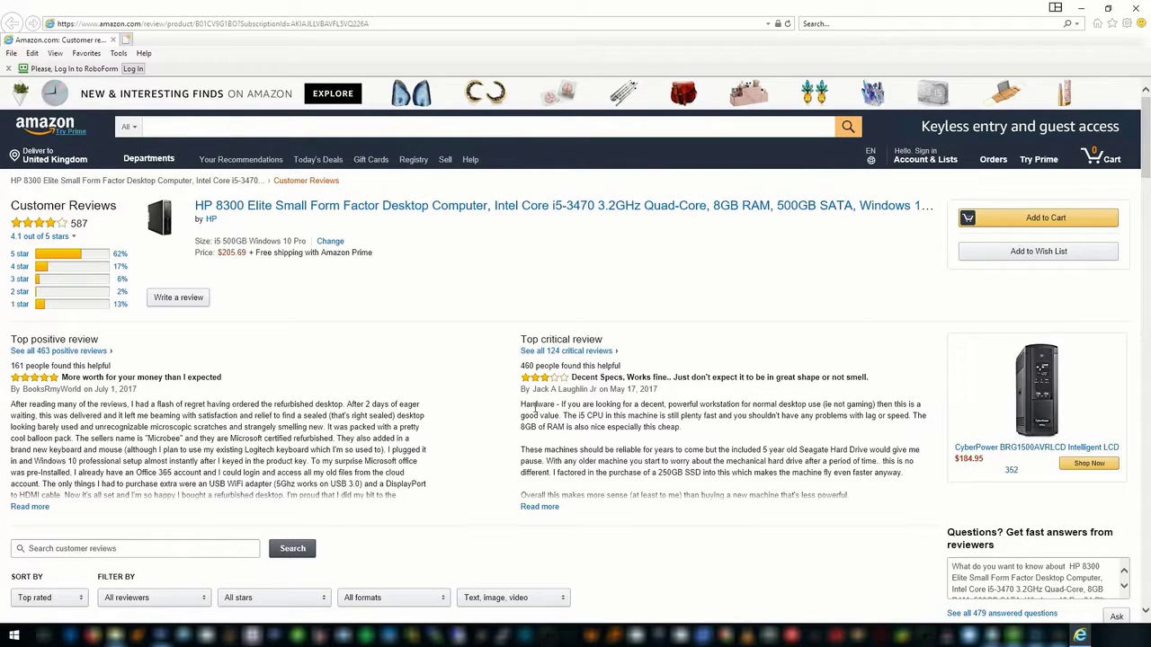
scroll(555, 475, "down", 8)
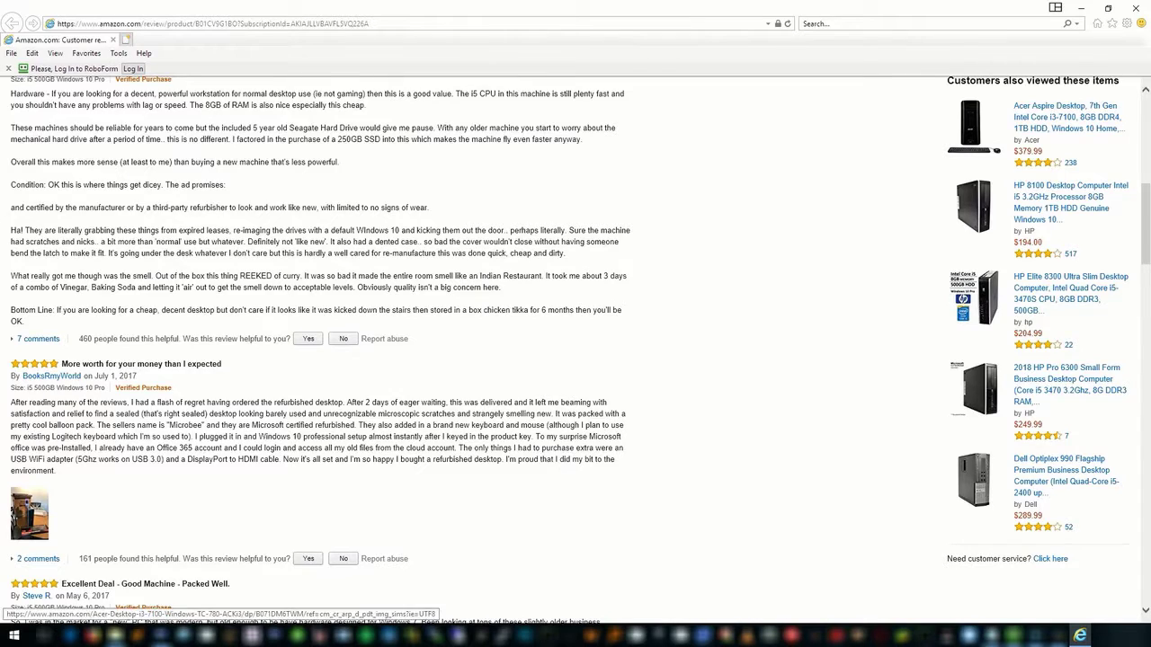
scroll(994, 270, "up", 10)
left_click(1136, 8)
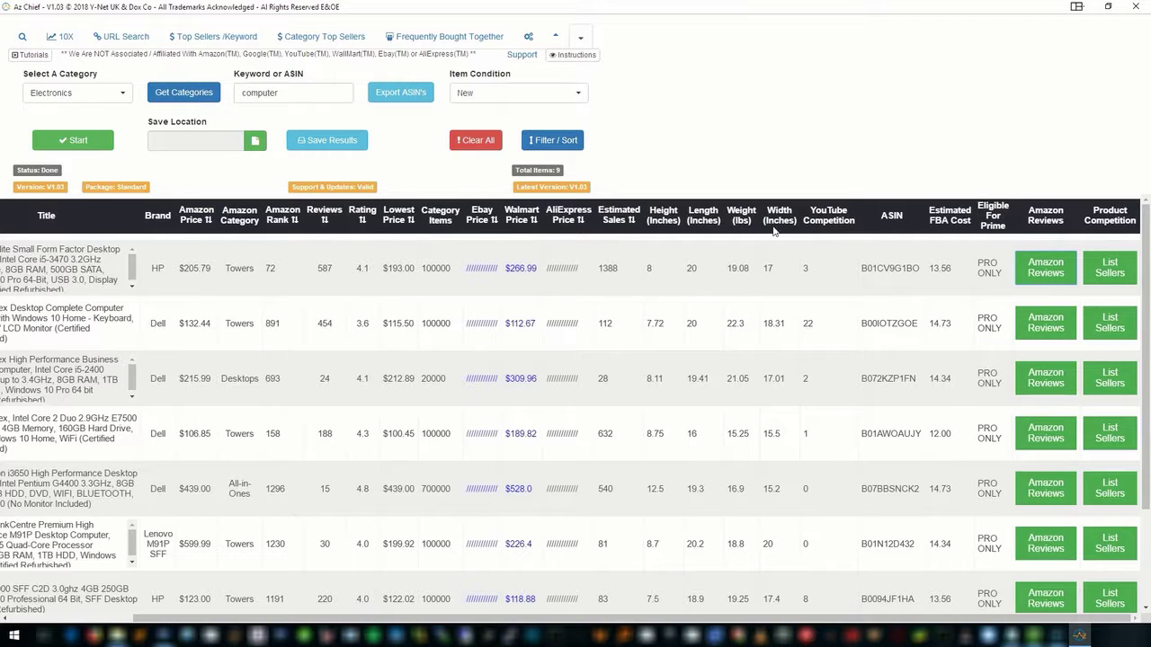
Examine the competing Amazon seller offers for the HP 8300 Elite desktop and close the browser window
left_click(1115, 270)
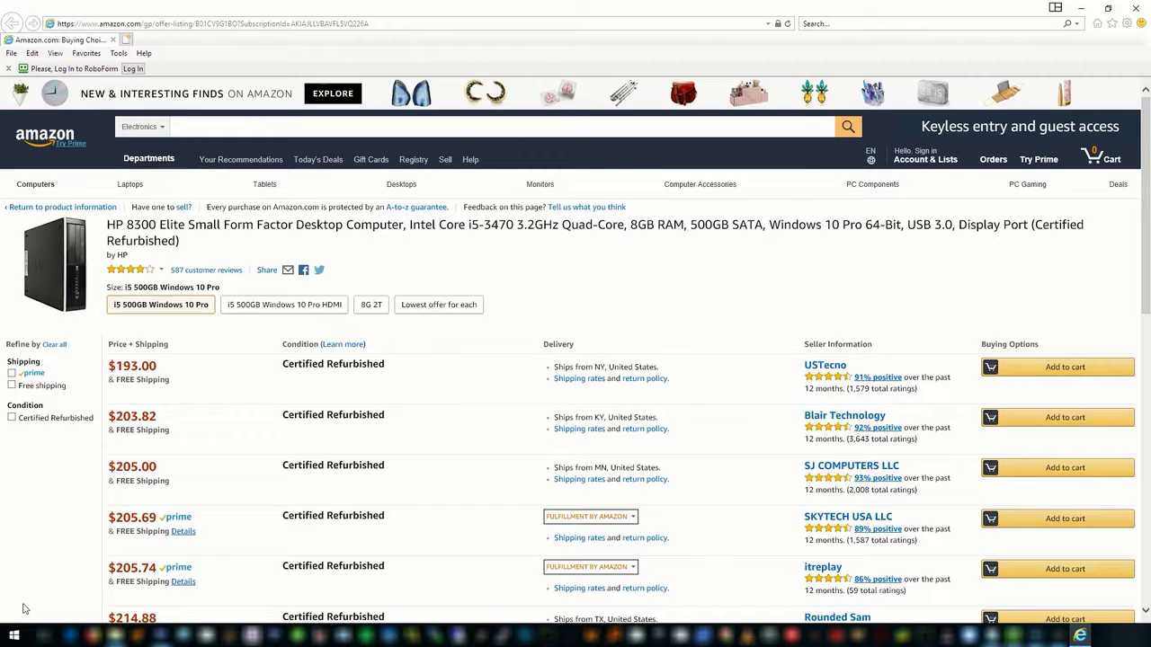
scroll(401, 513, "down", 3)
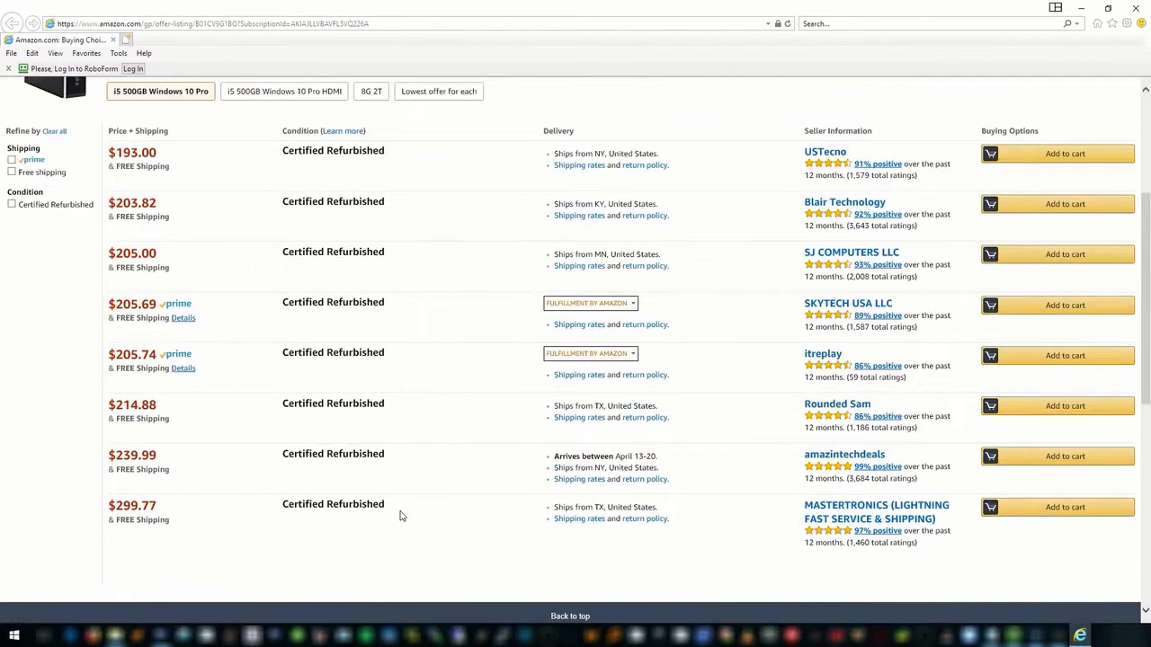
scroll(401, 513, "up", 3)
scroll(401, 516, "down", 3)
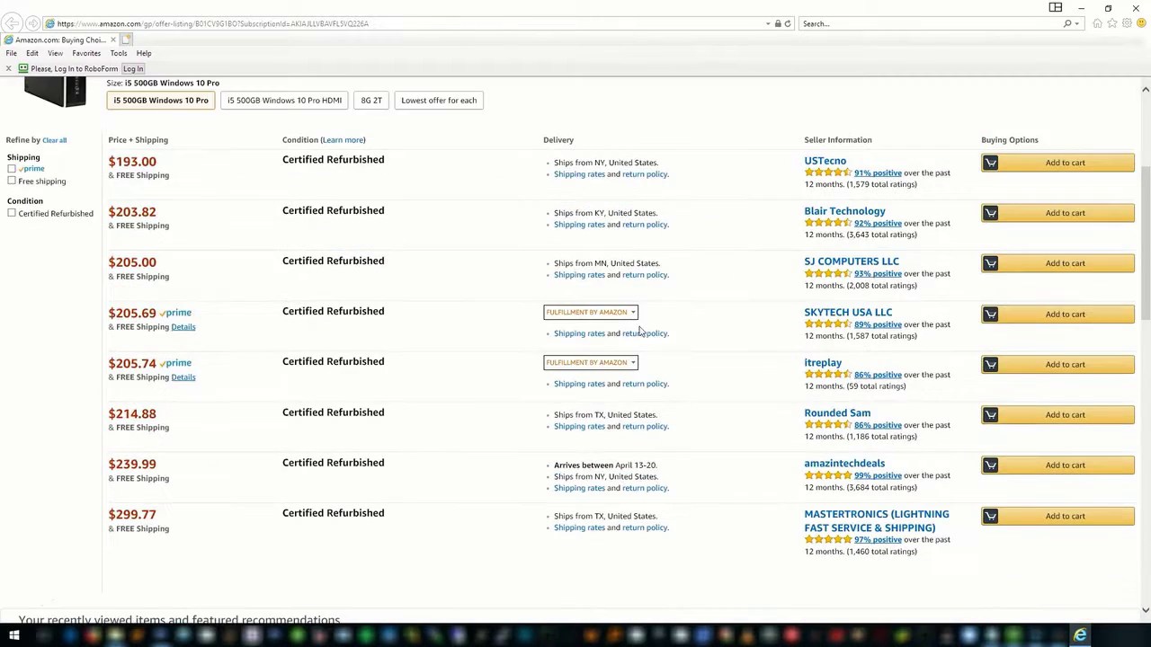
left_click(1136, 7)
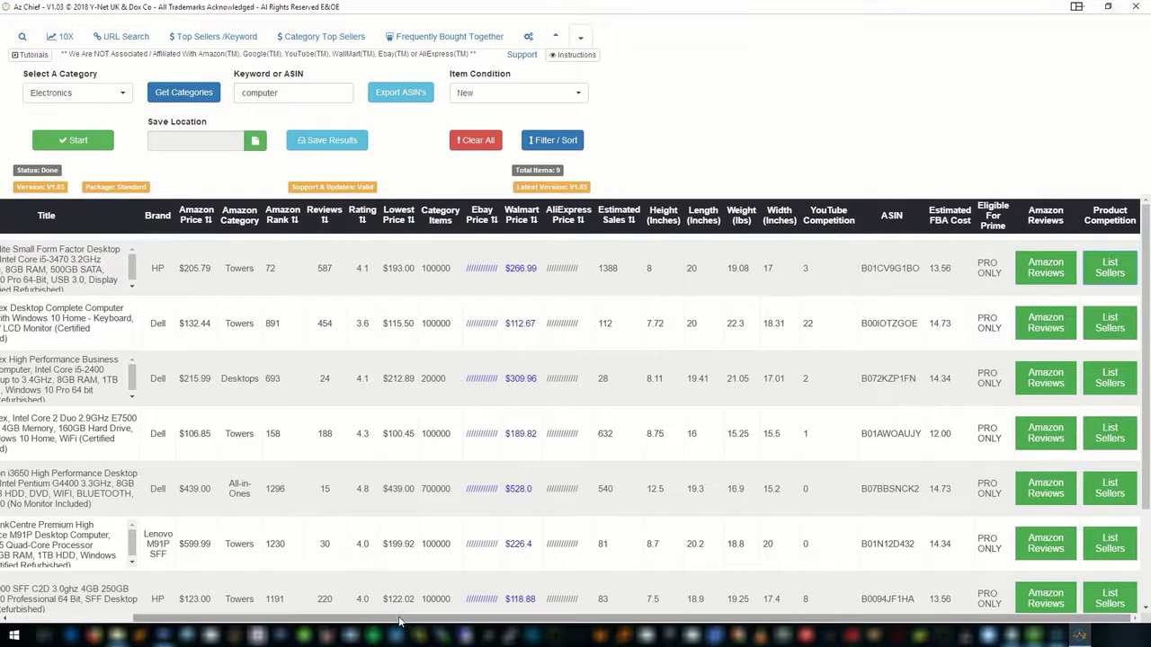
Filter the product results by Arbitrage and look through the filtered list
left_click_drag(377, 619, 238, 619)
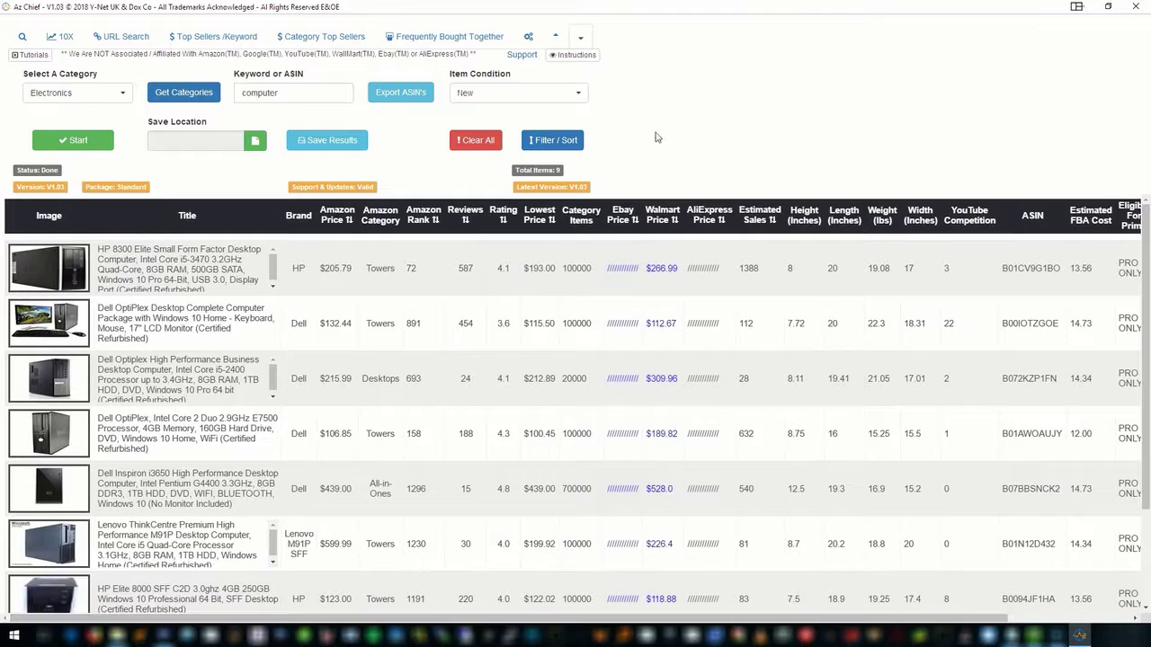
left_click(550, 140)
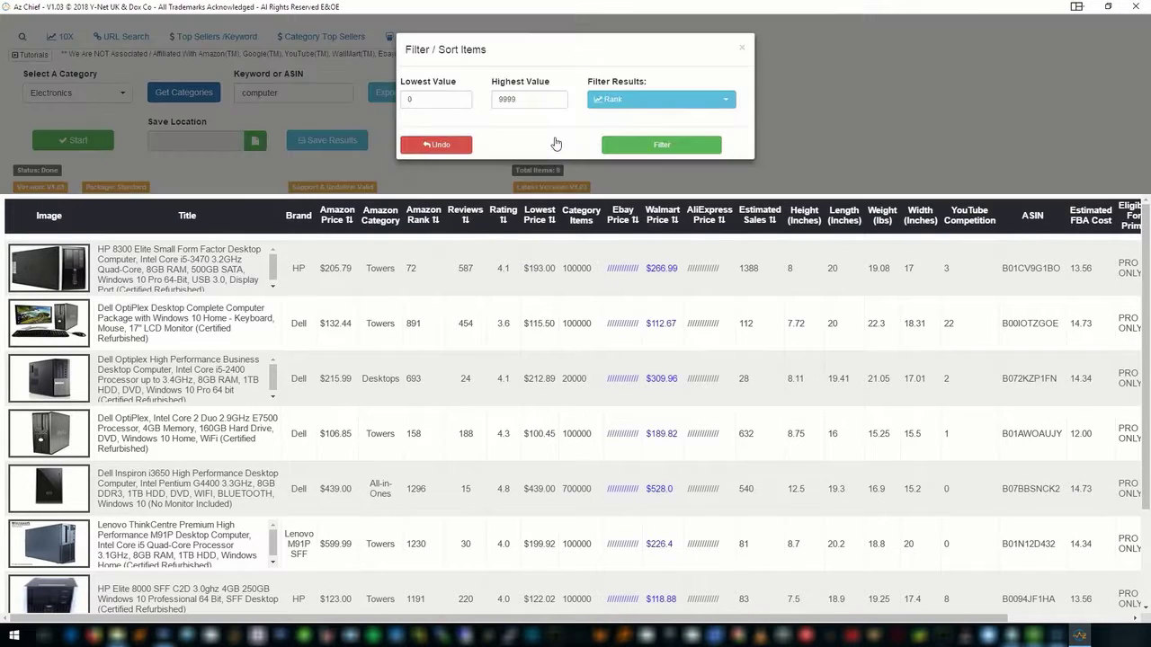
left_click(702, 103)
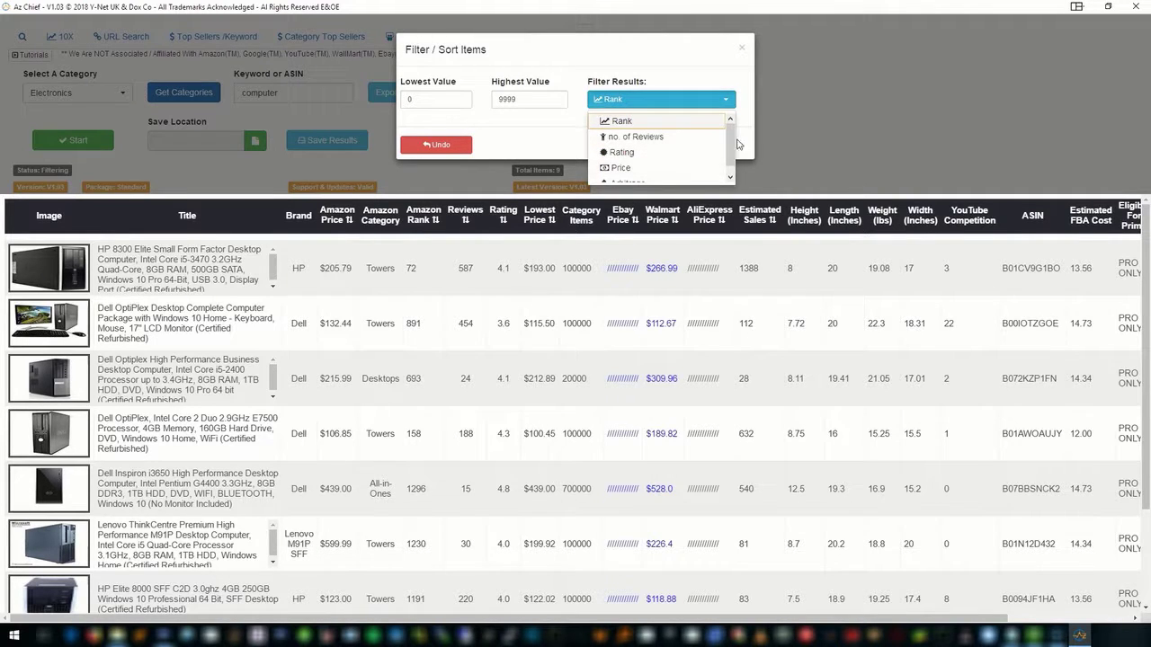
scroll(731, 172, "down", 1)
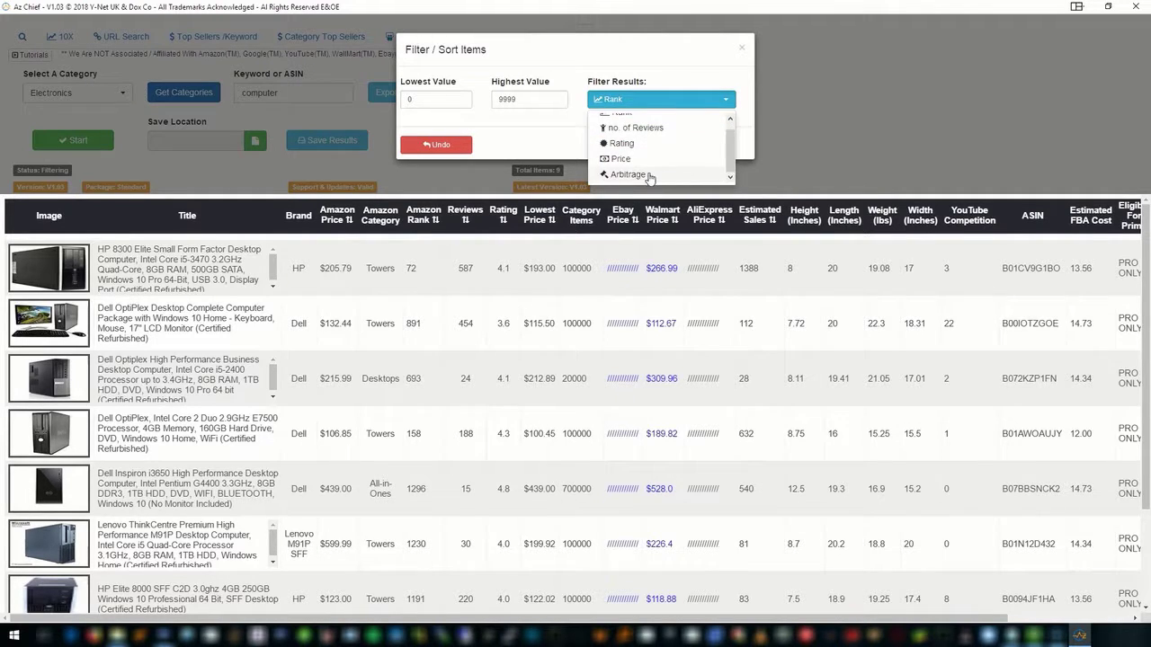
left_click(646, 176)
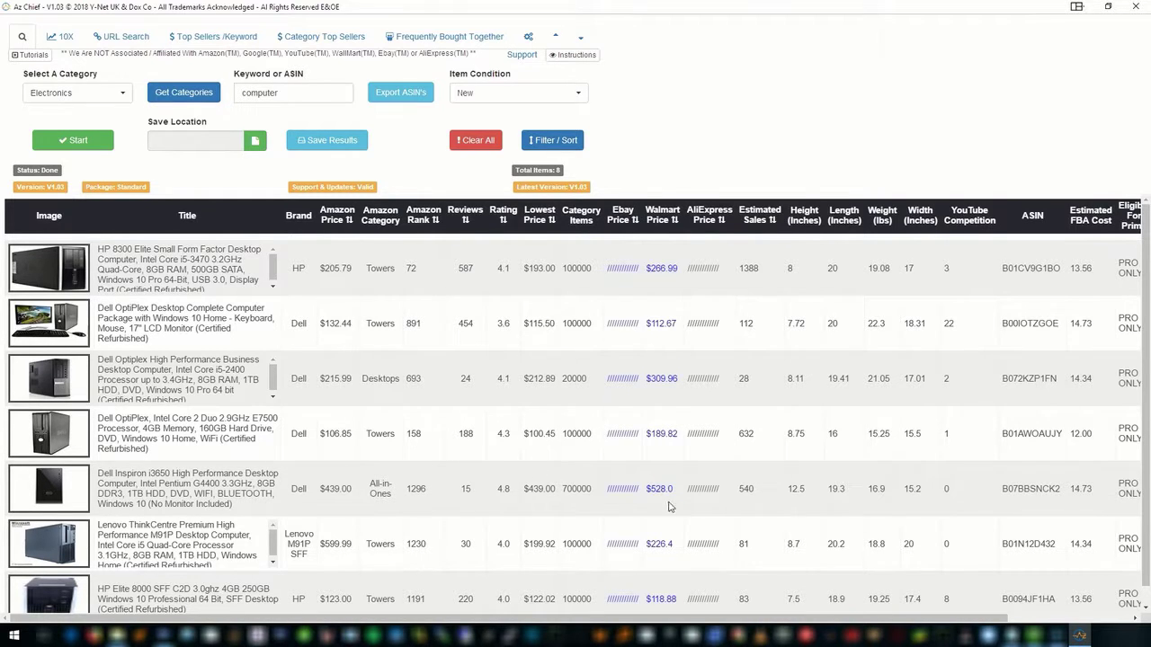
scroll(671, 507, "down", 1)
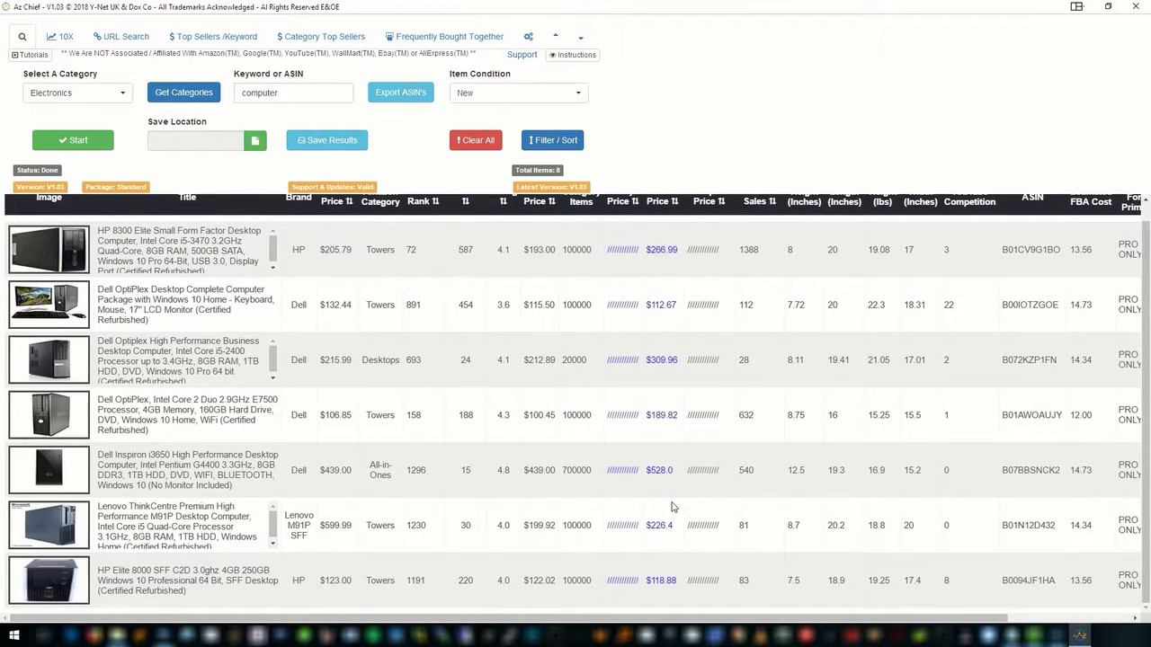
scroll(515, 530, "up", 1)
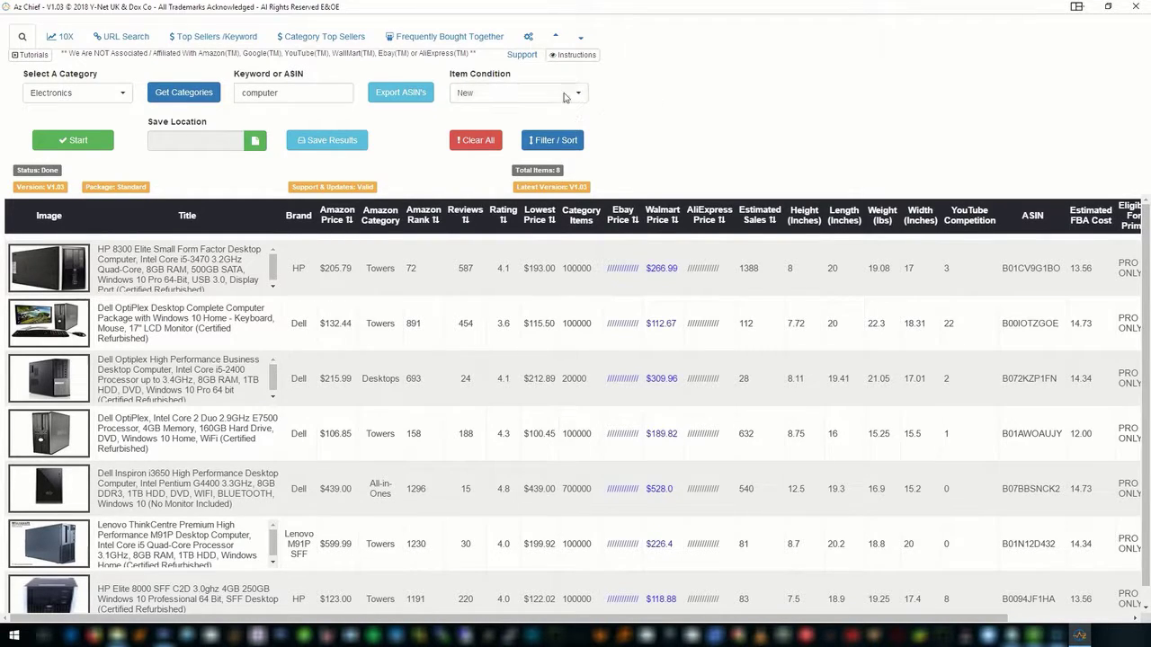
Review the available item condition options, keeping New selected
left_click(577, 96)
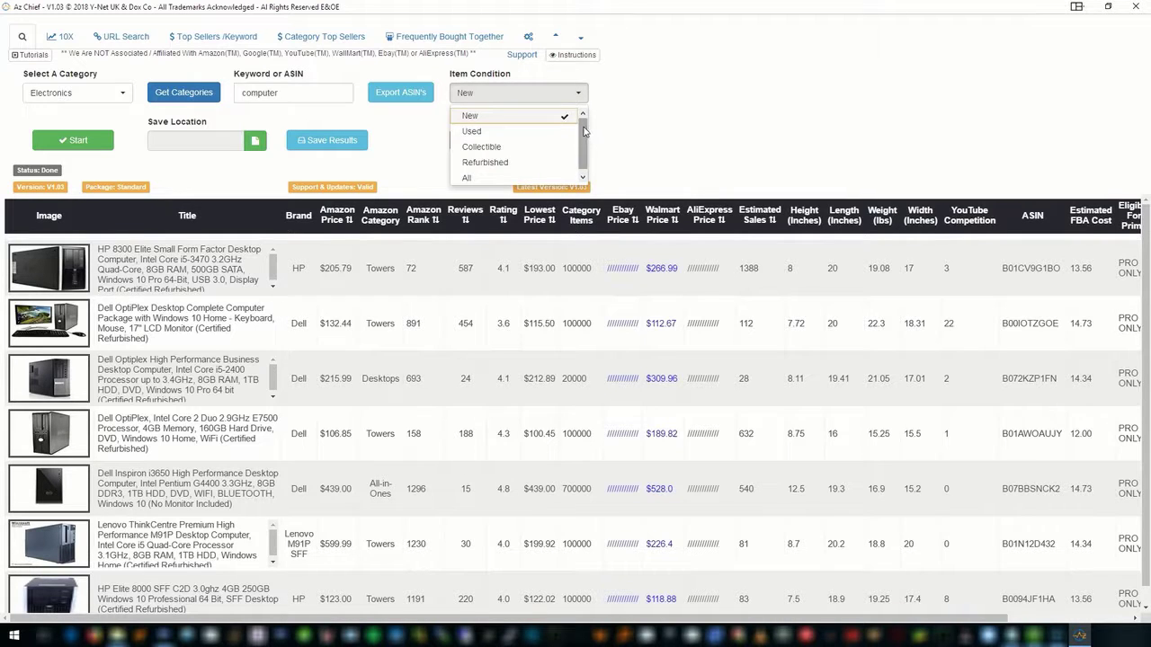
scroll(585, 144, "down", 1)
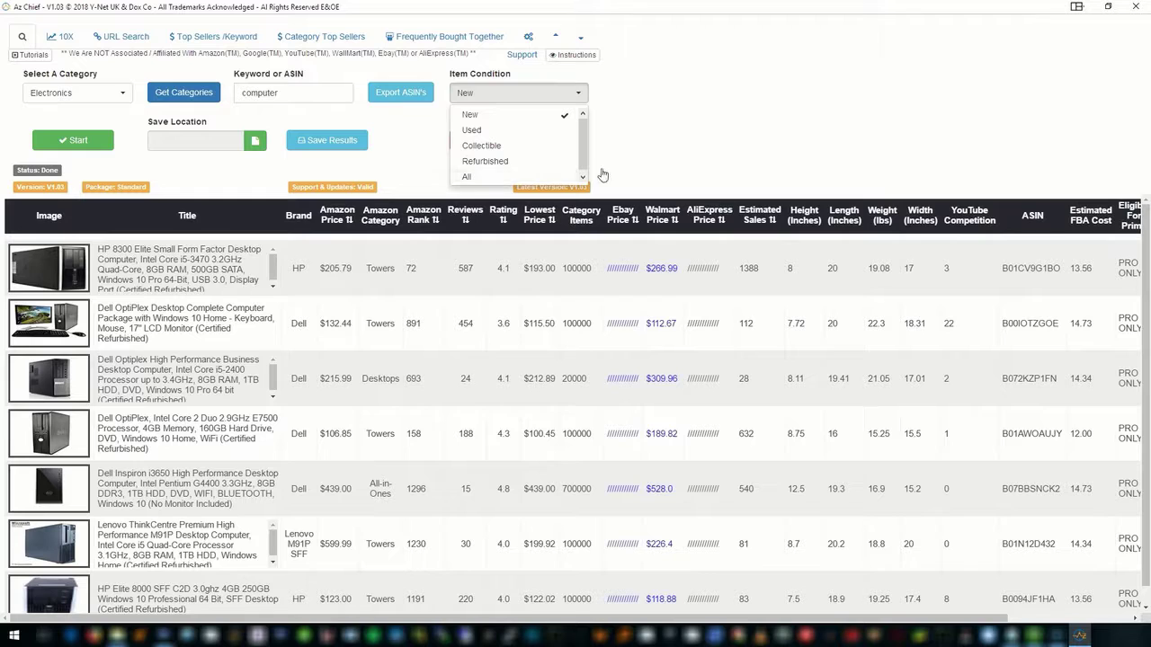
left_click(649, 126)
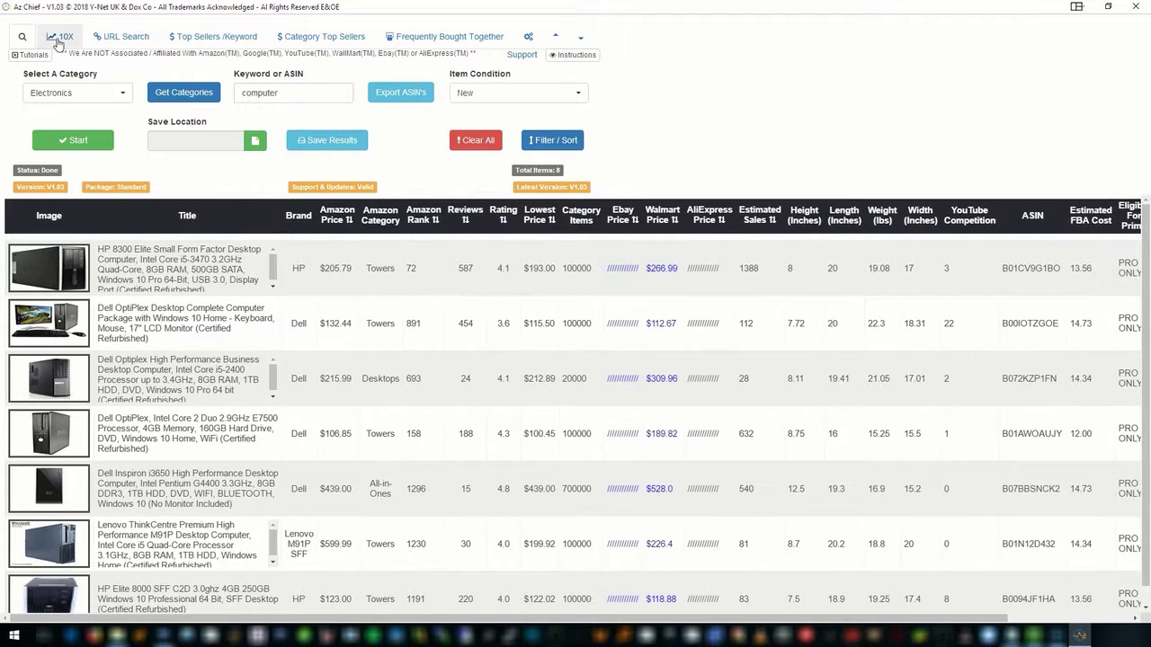
Enter the keywords oven, microwave and bbq on separate lines for a 10X search and clear all previous results
left_click(59, 37)
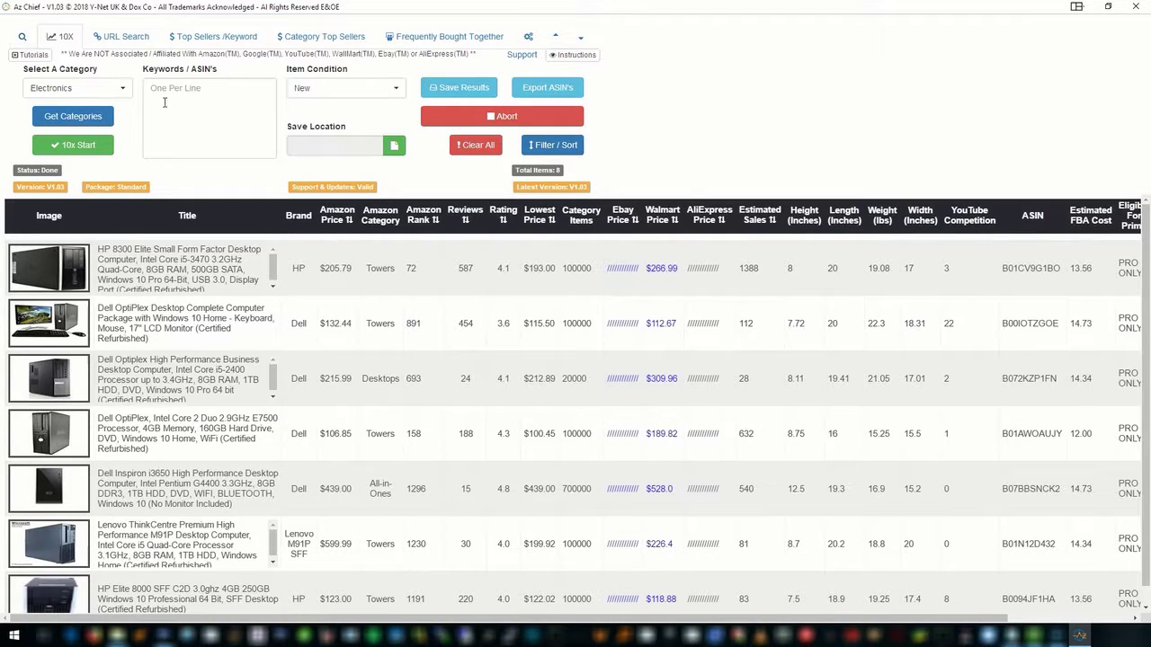
left_click(177, 96)
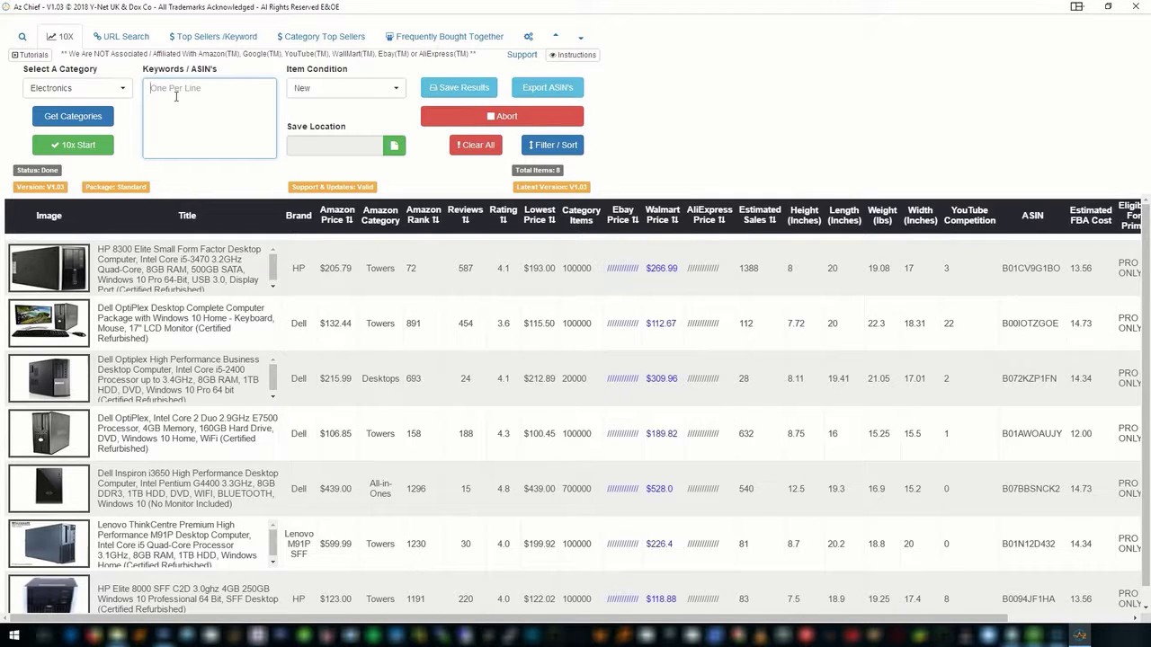
type("oven microwave bbq")
left_click(478, 152)
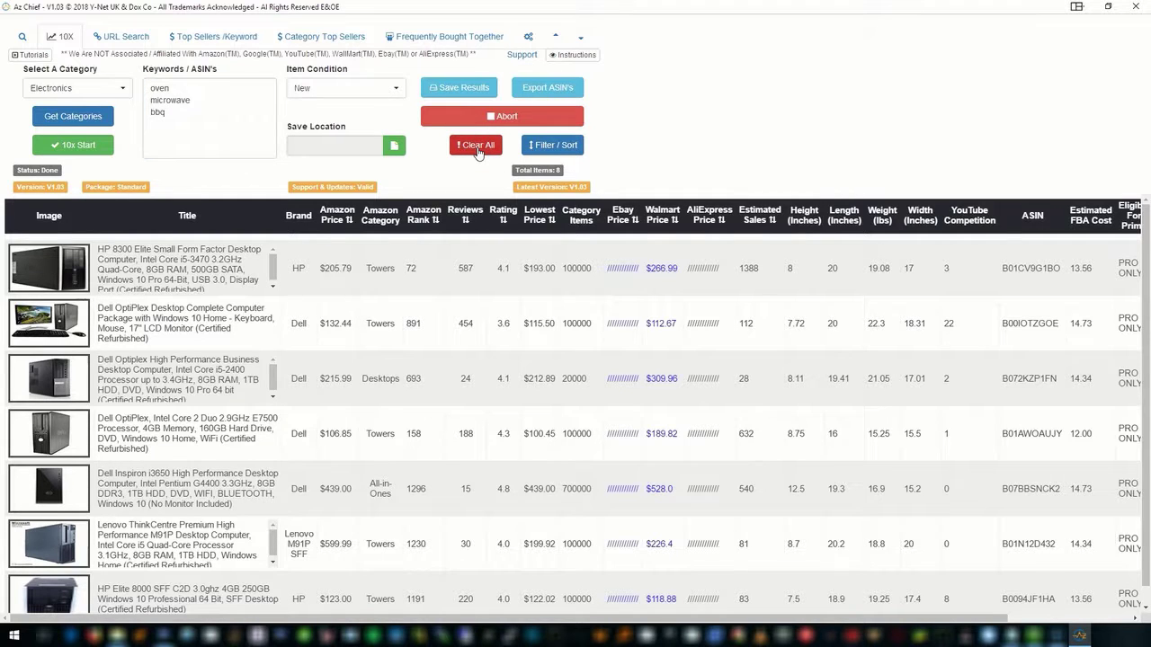
left_click(478, 149)
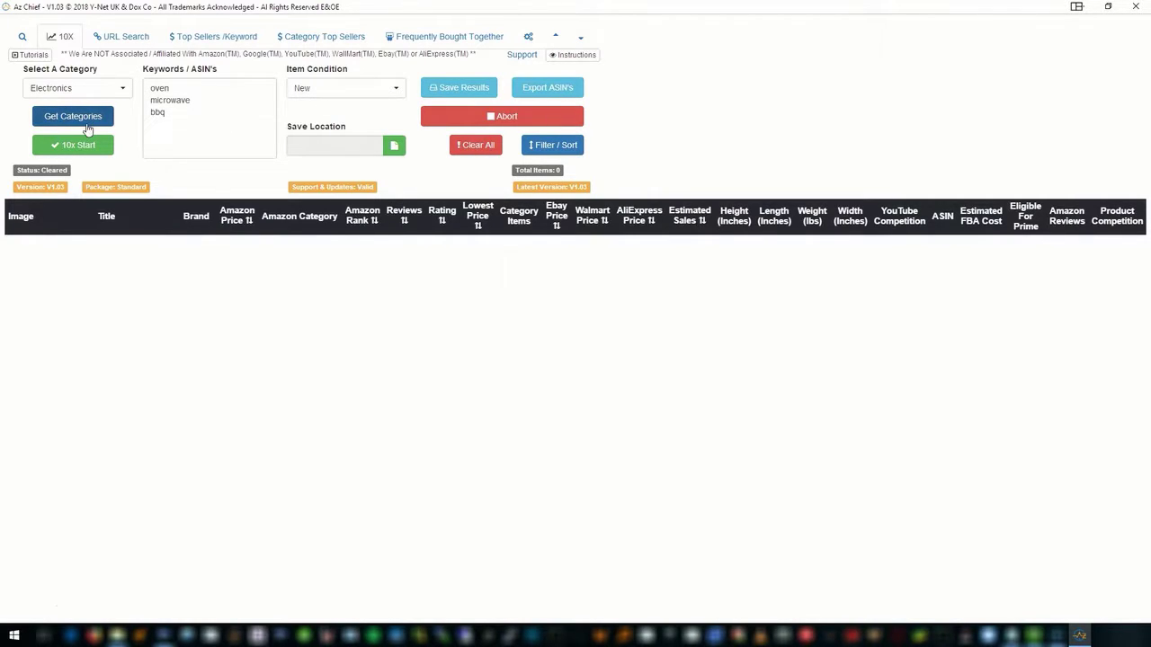
Set the 10X search category to Appliances and start the search
left_click(125, 92)
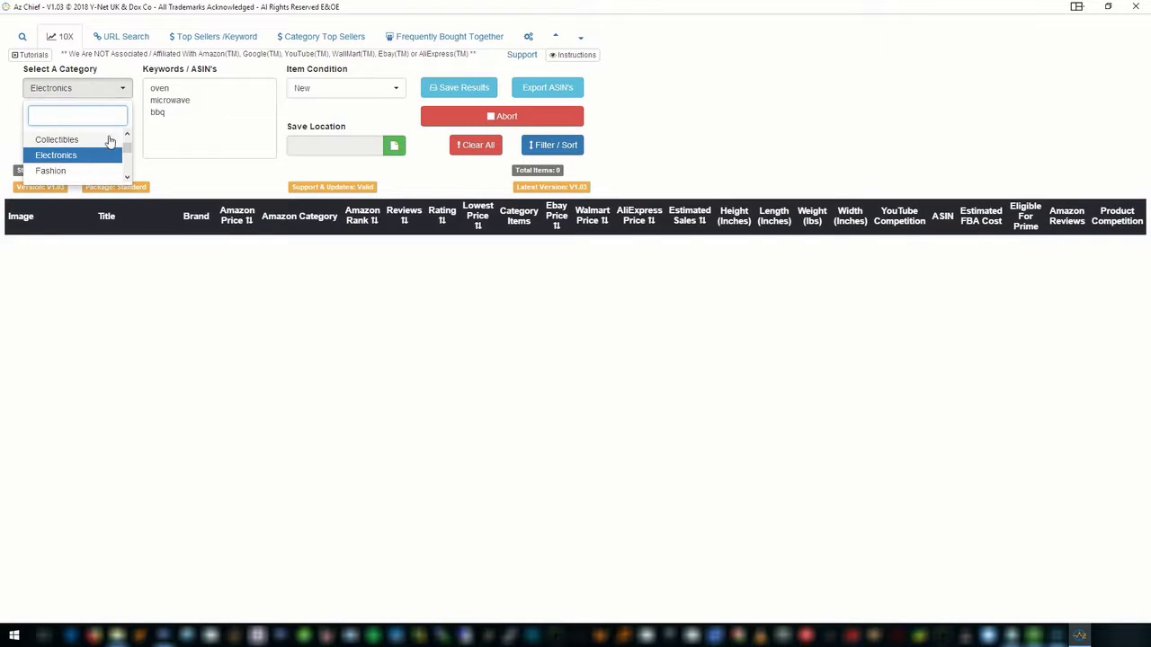
left_click_drag(129, 151, 130, 142)
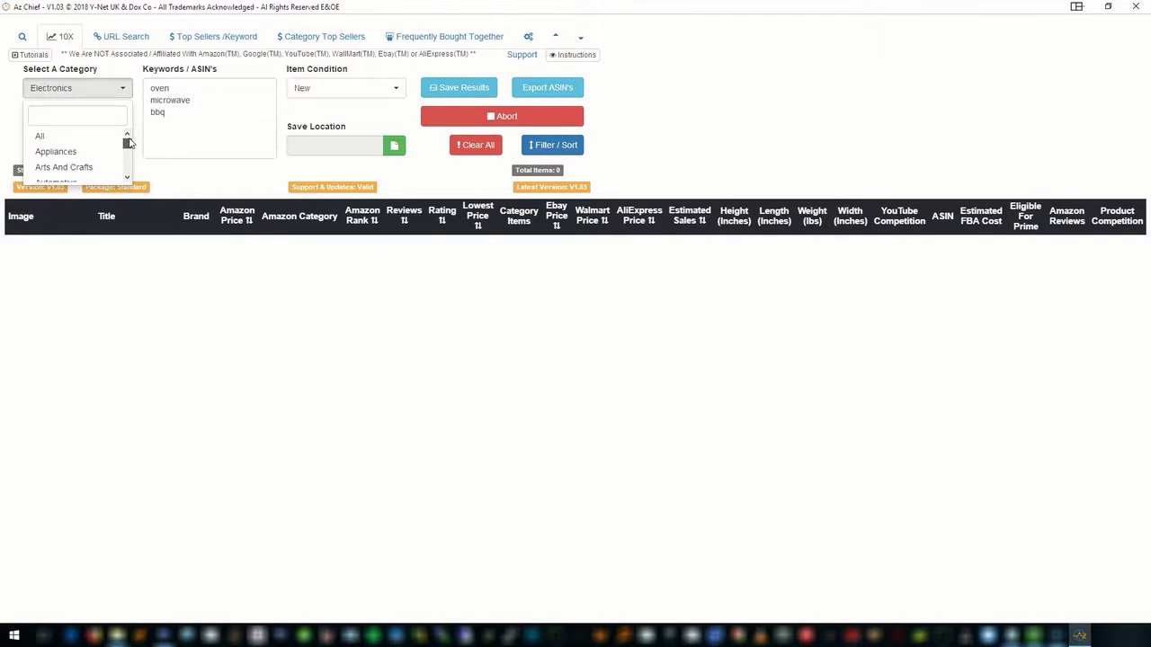
left_click(67, 152)
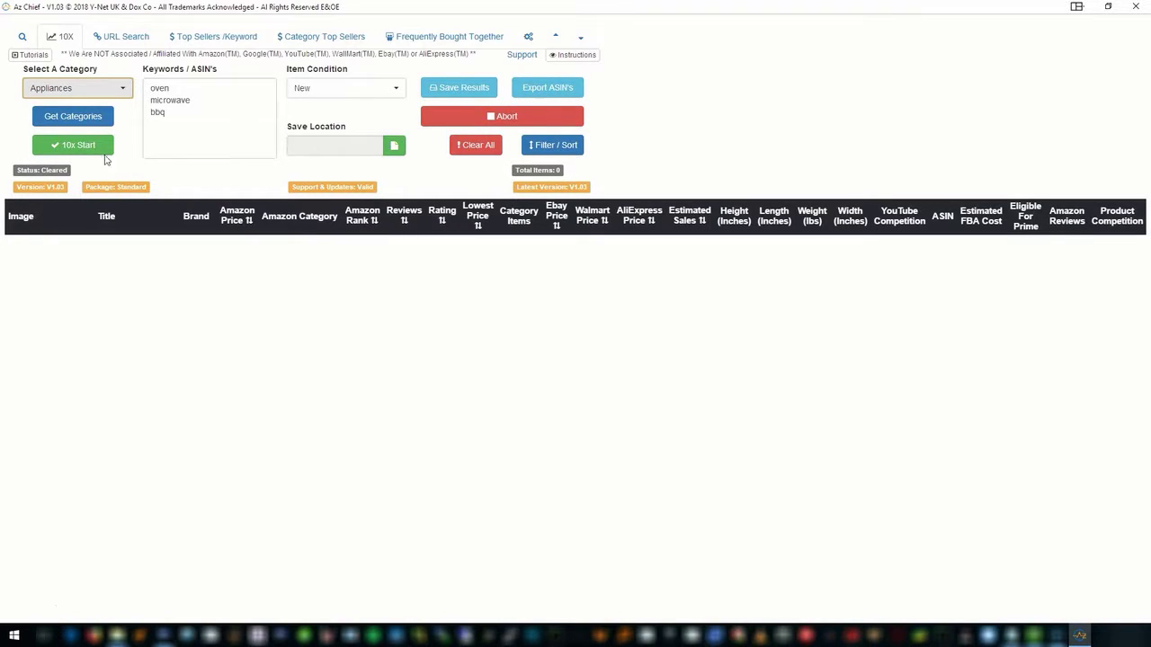
left_click(80, 147)
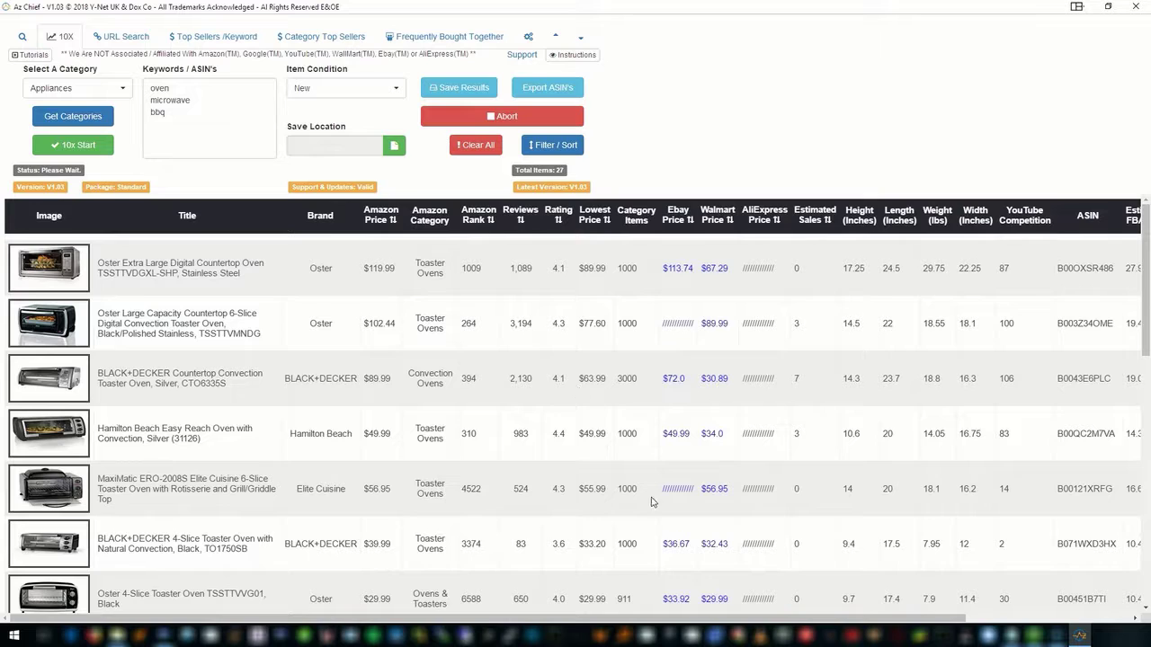
Examine the 10X results for ovens, microwaves and BBQ products, comparing their Amazon, eBay and Walmart prices
scroll(652, 502, "down", 3)
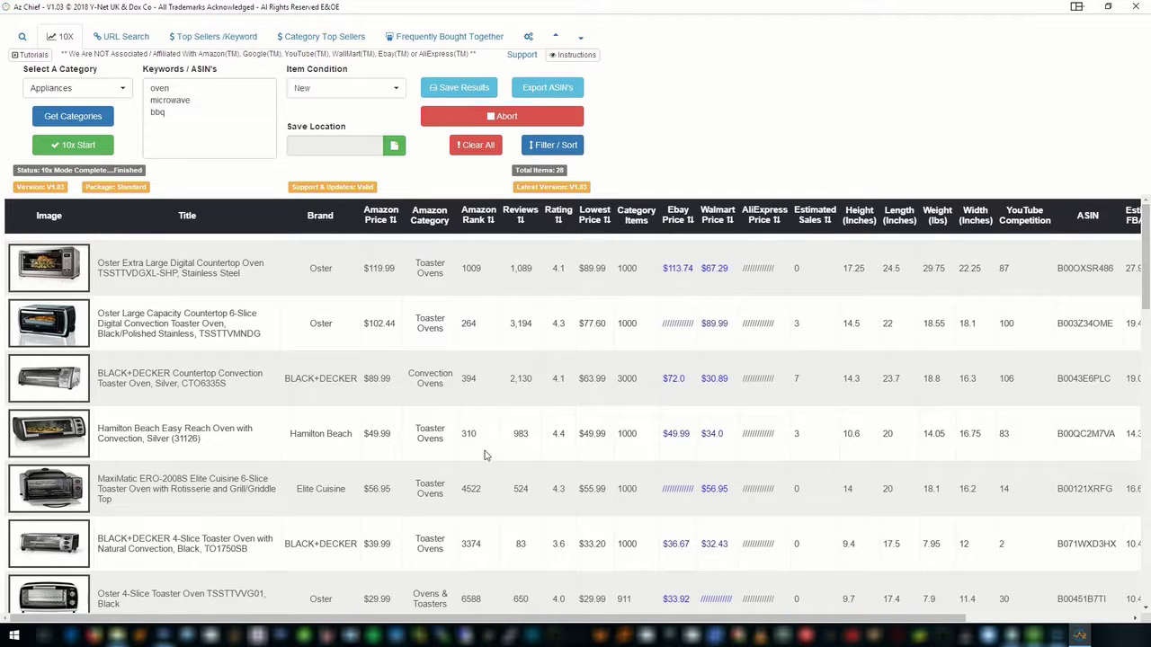
scroll(525, 457, "down", 1)
scroll(525, 456, "up", 1)
scroll(477, 511, "down", 2)
scroll(480, 508, "down", 5)
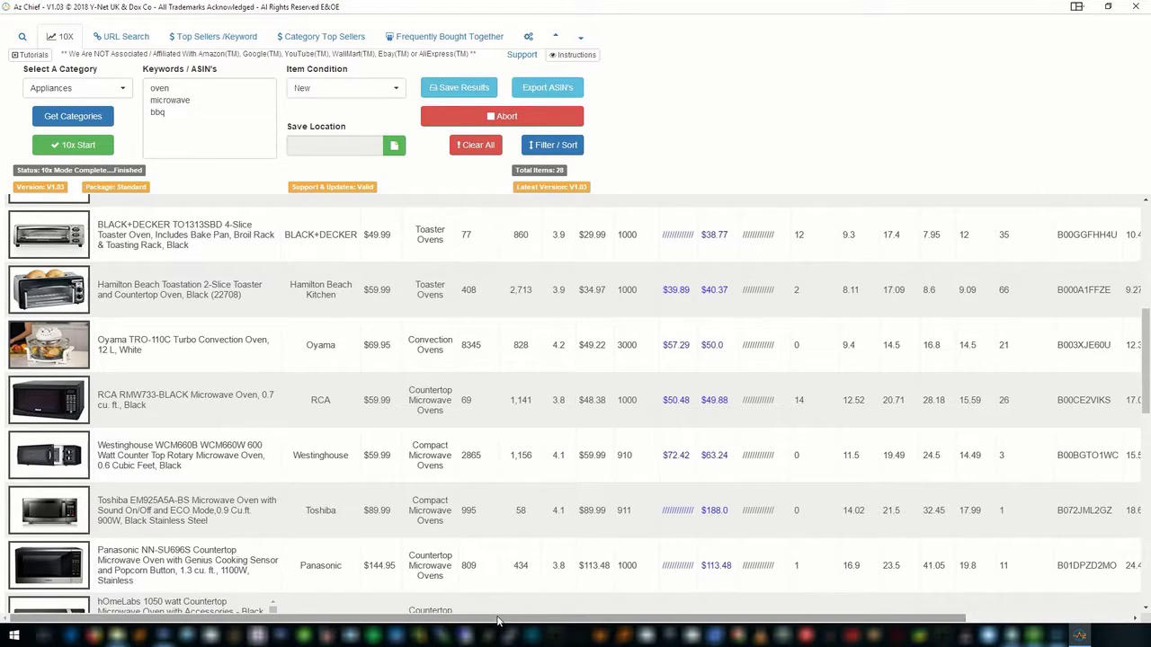
left_click_drag(498, 620, 955, 619)
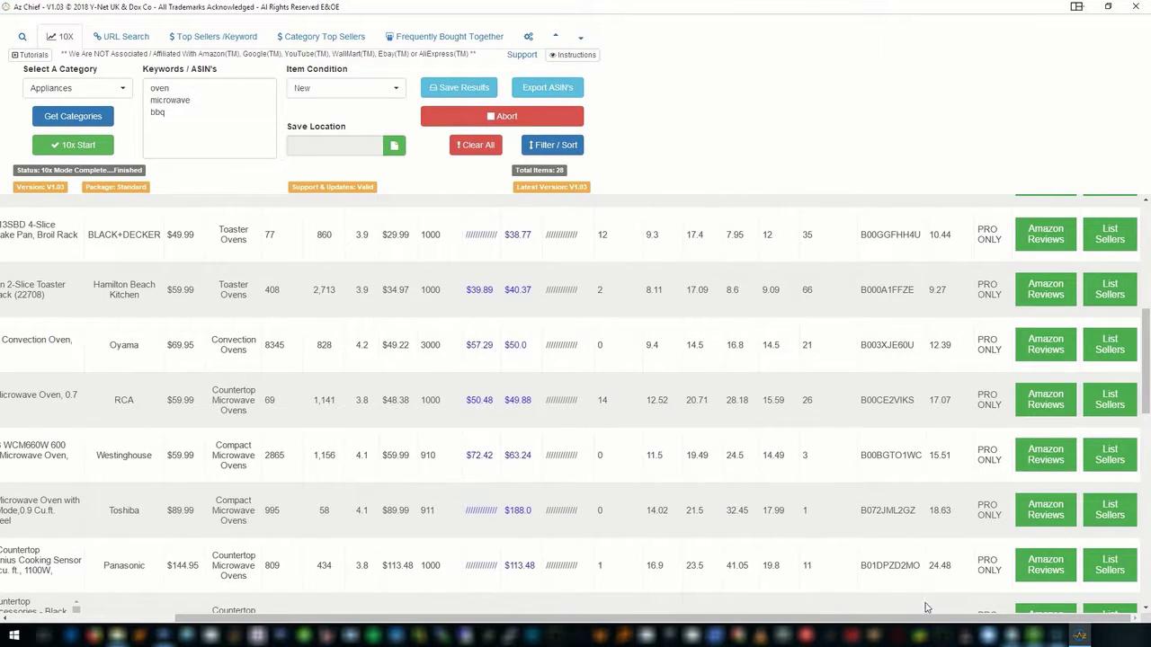
left_click_drag(901, 619, 558, 616)
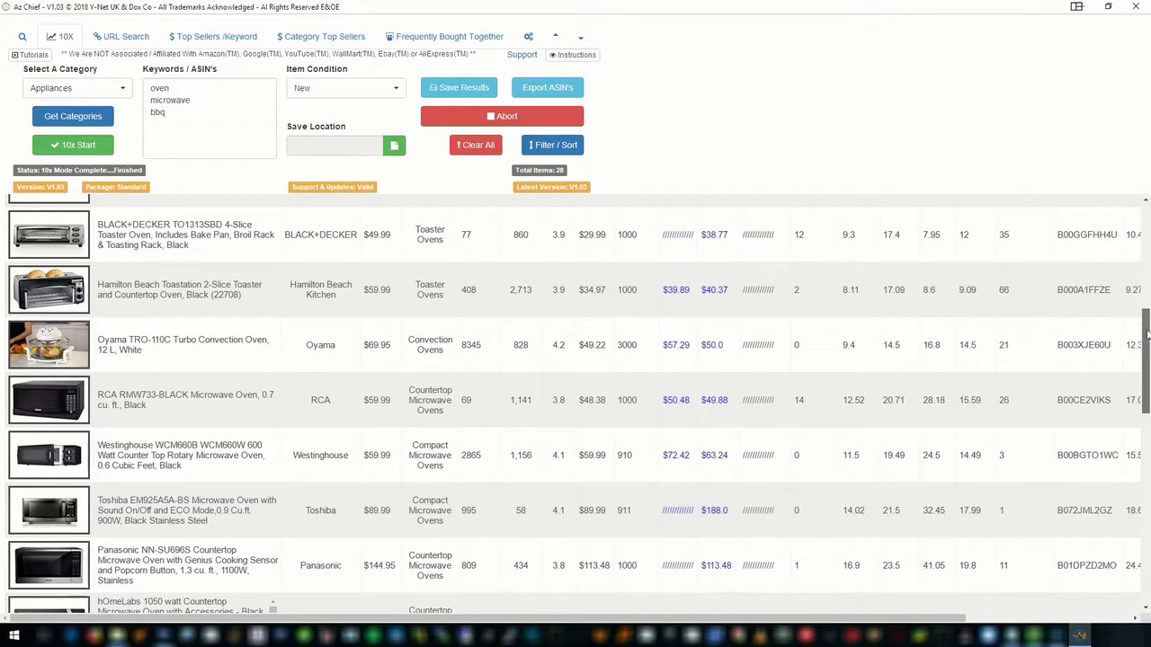
left_click_drag(1145, 335, 1147, 404)
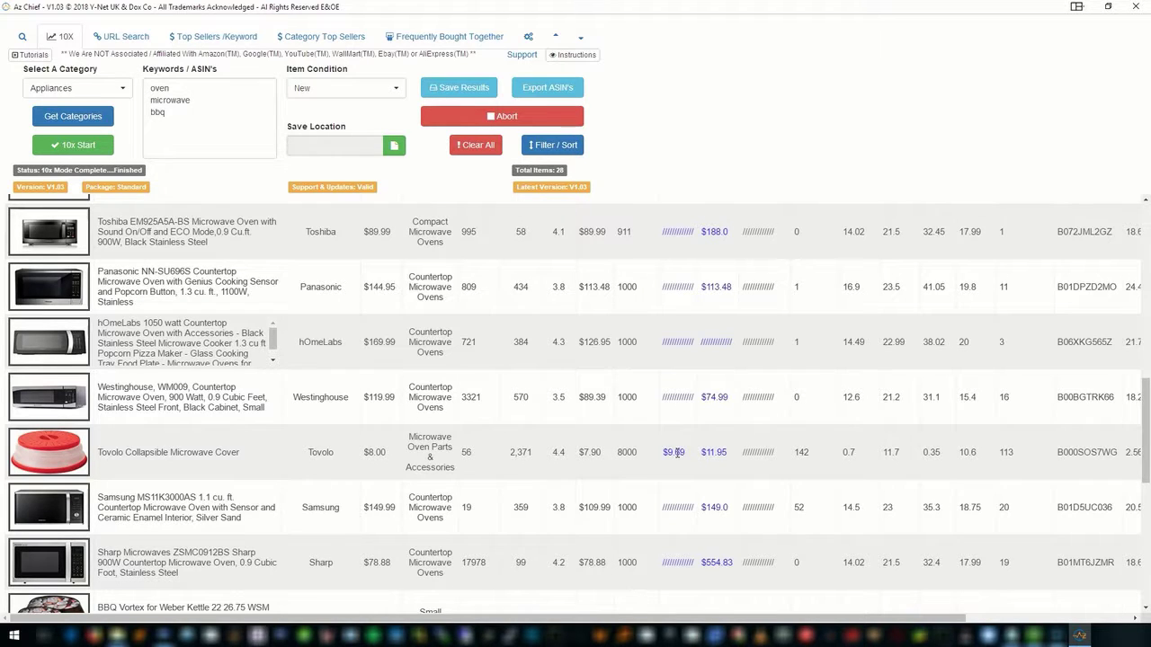
scroll(693, 342, "down", 6)
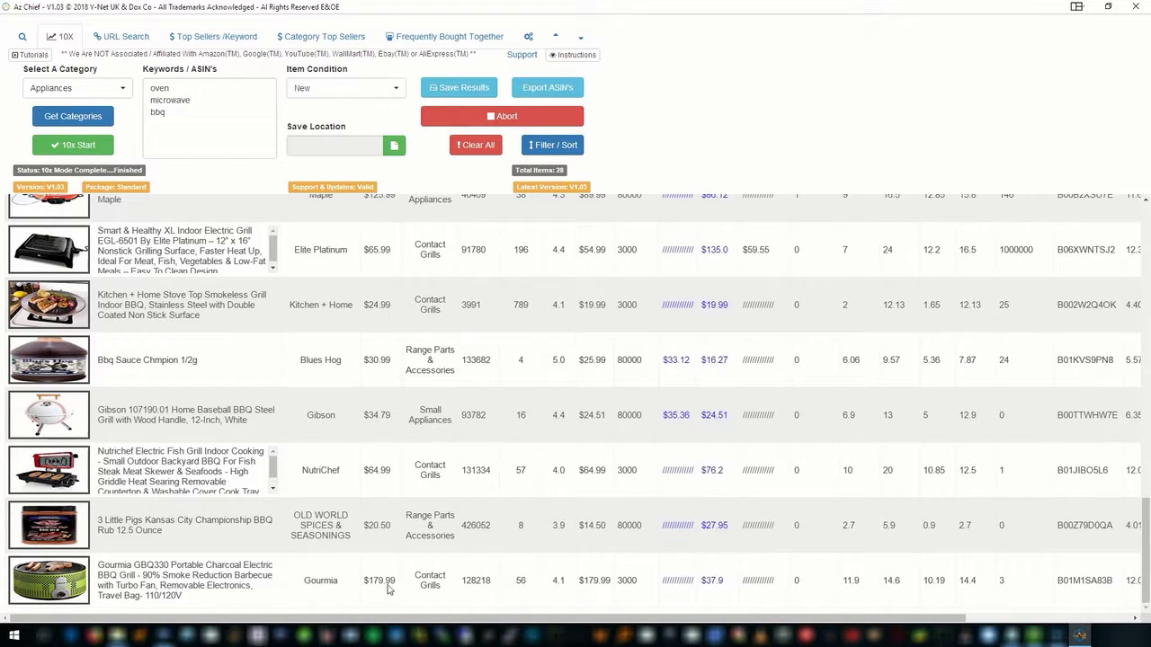
scroll(476, 547, "up", 10)
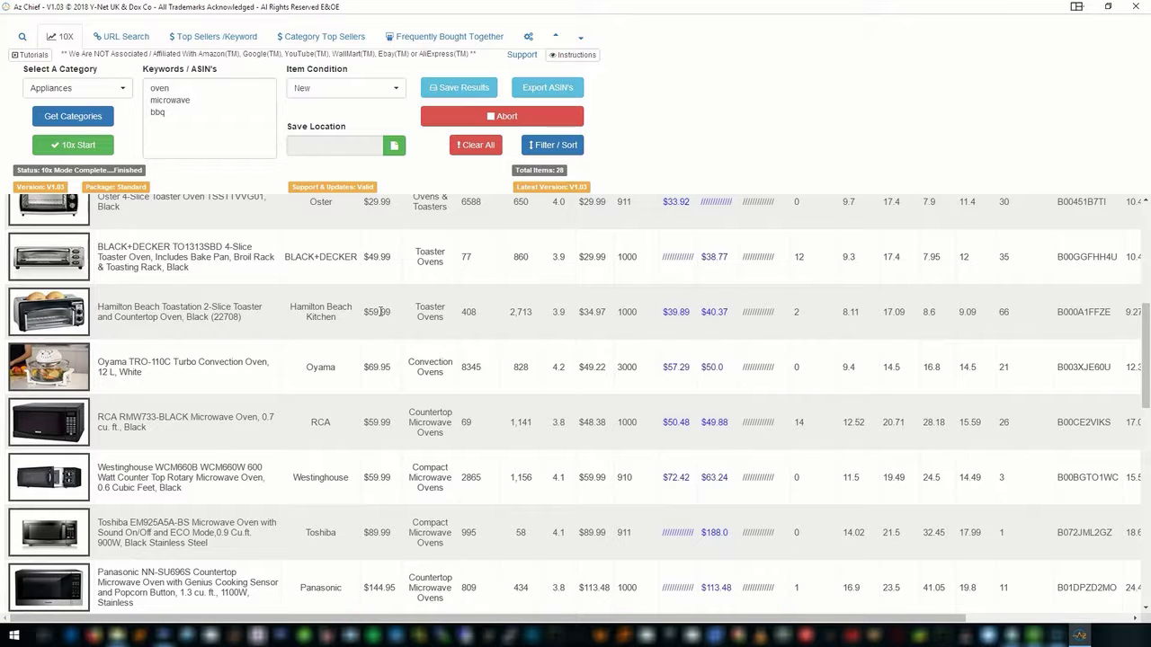
Review the remaining 10X result columns, including estimated FBA cost, Prime eligibility, Amazon reviews and seller listings
scroll(378, 320, "up", 5)
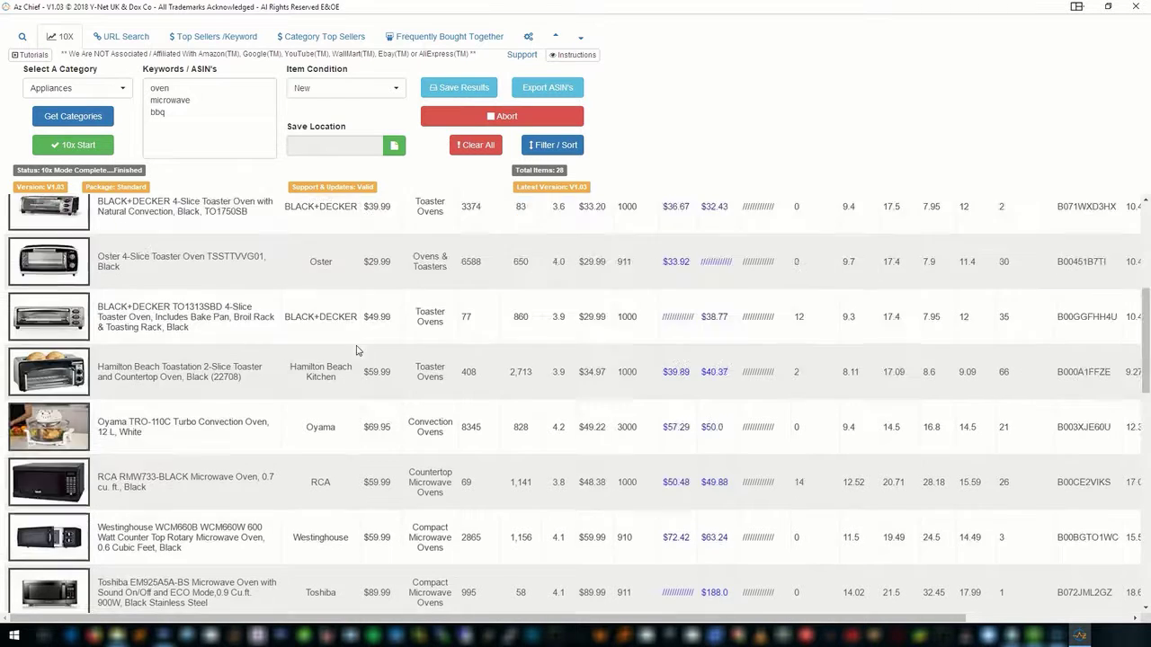
scroll(360, 349, "up", 1)
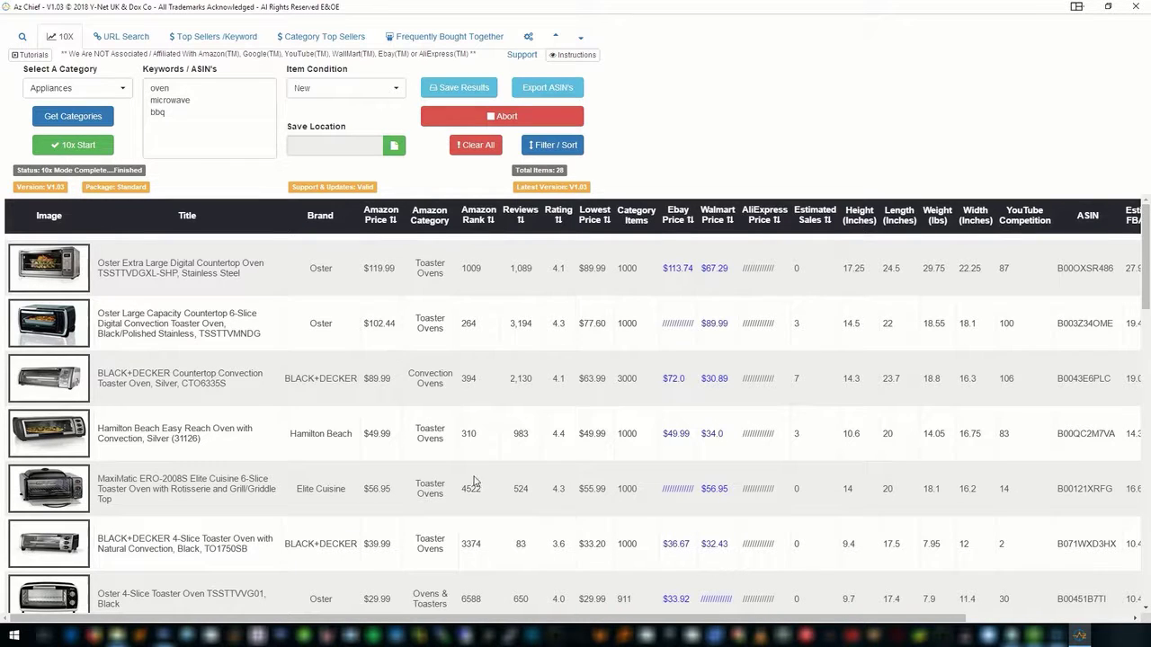
left_click_drag(576, 621, 879, 626)
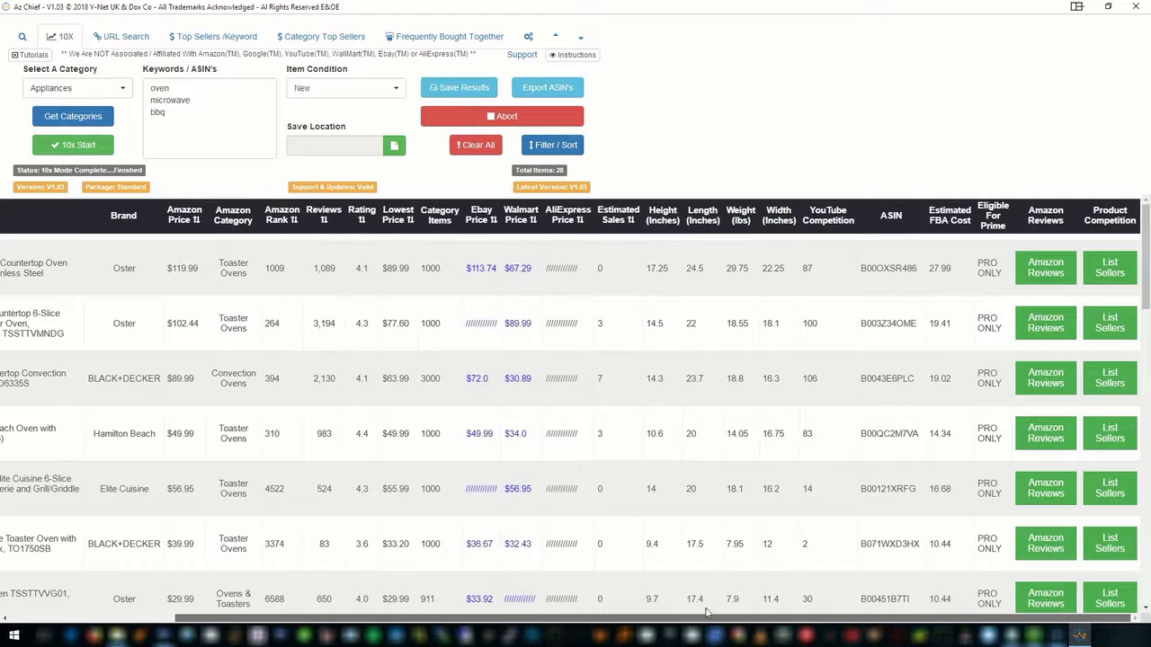
left_click_drag(706, 615, 538, 617)
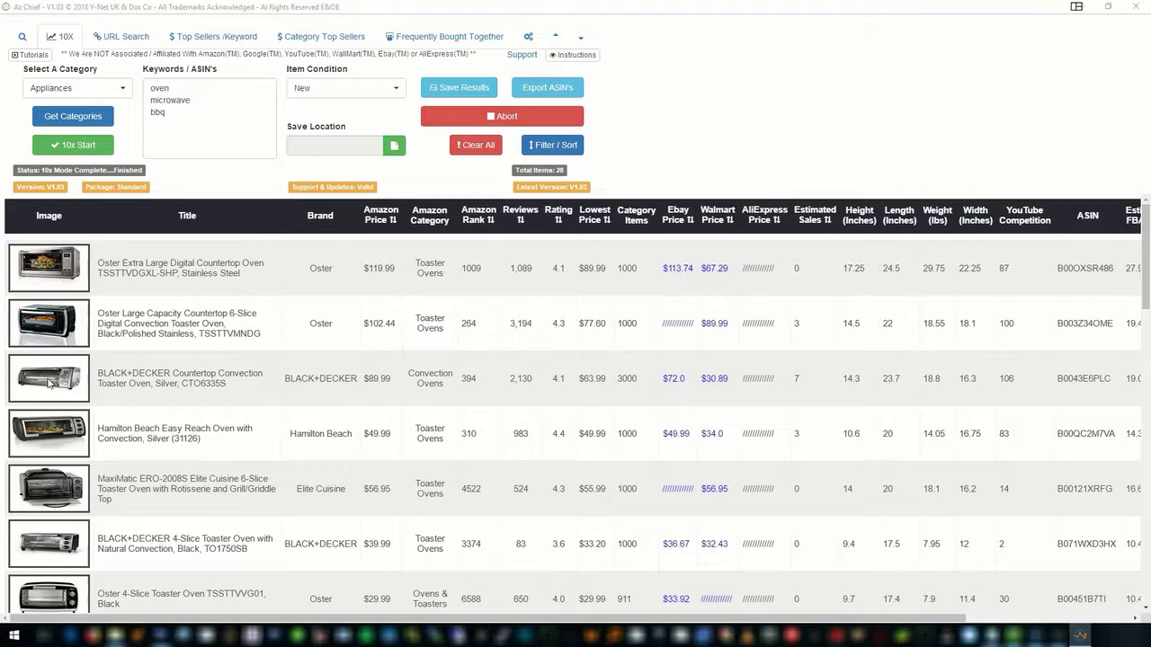
Open the Amazon page of the BLACK+DECKER CTO6335S oven from its result image and search Home & Kitchen for "bbq"
left_click(49, 383)
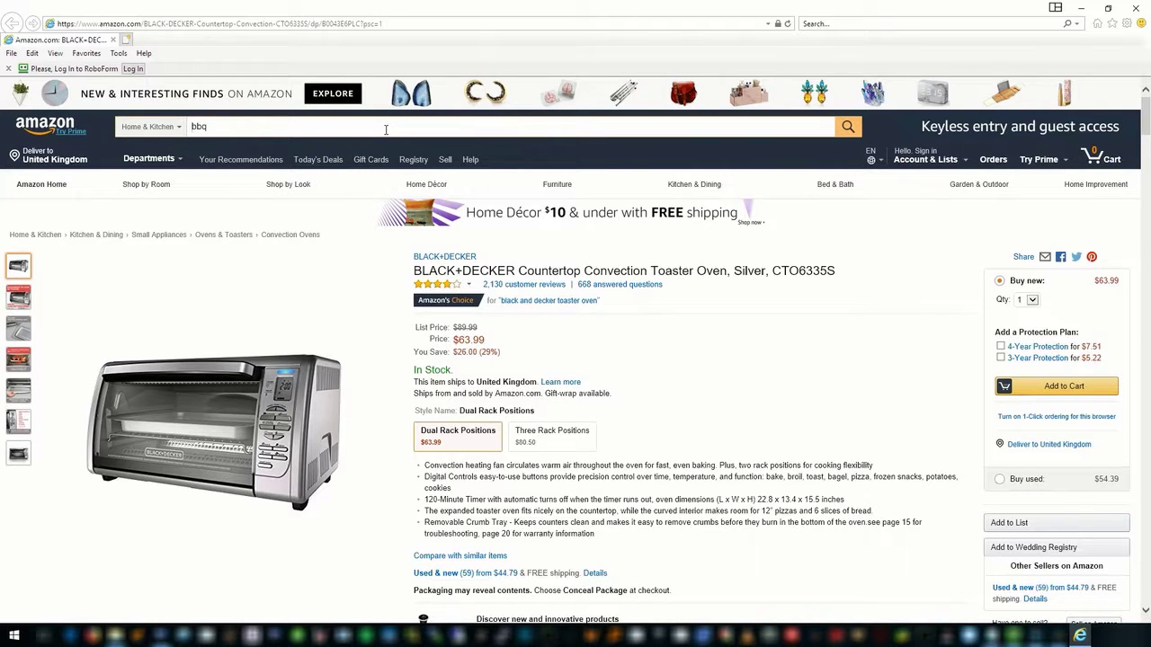
left_click(845, 131)
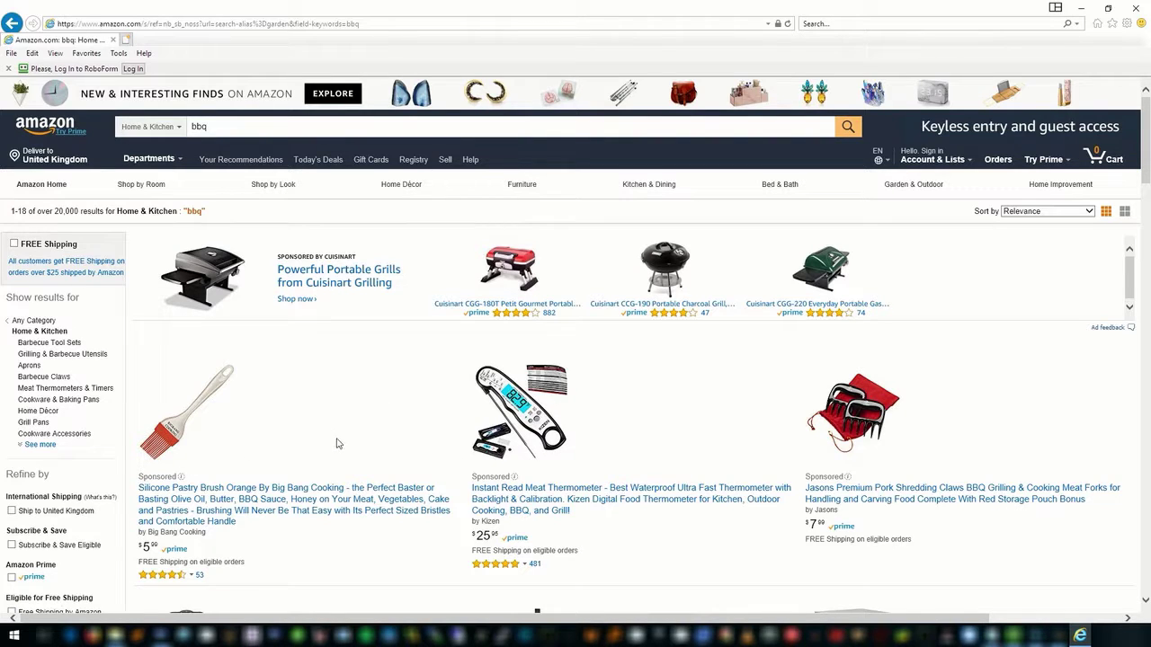
Filter the Amazon bbq results to 4 Stars & Up and new arrivals from the Last 30 days
scroll(443, 501, "down", 3)
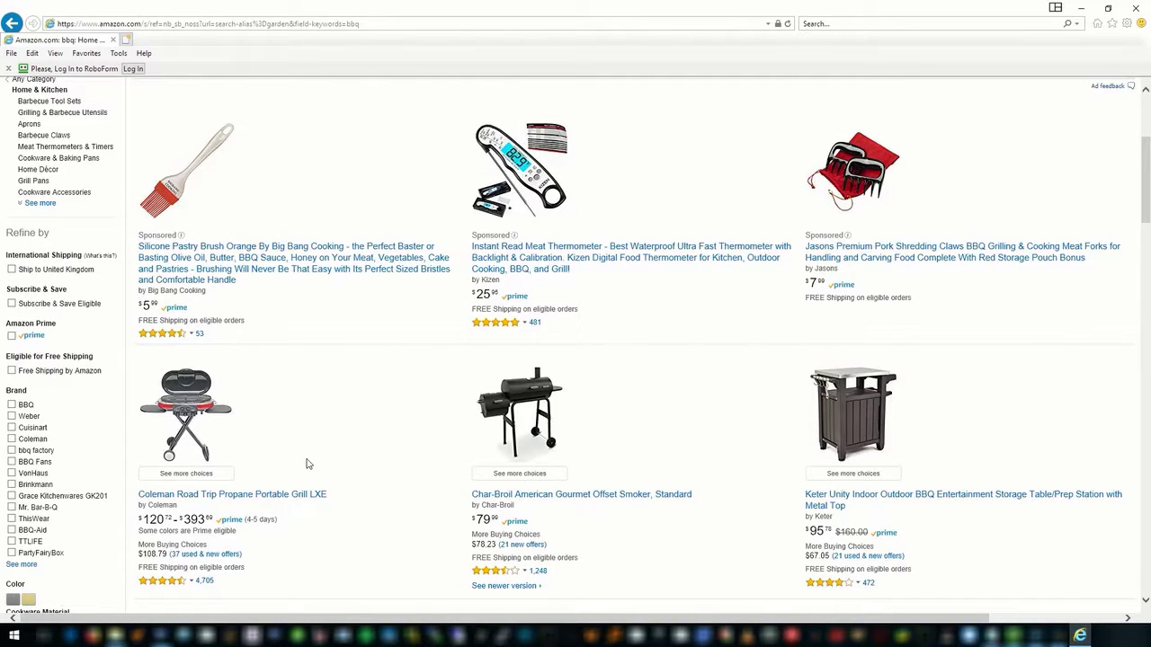
scroll(77, 501, "down", 8)
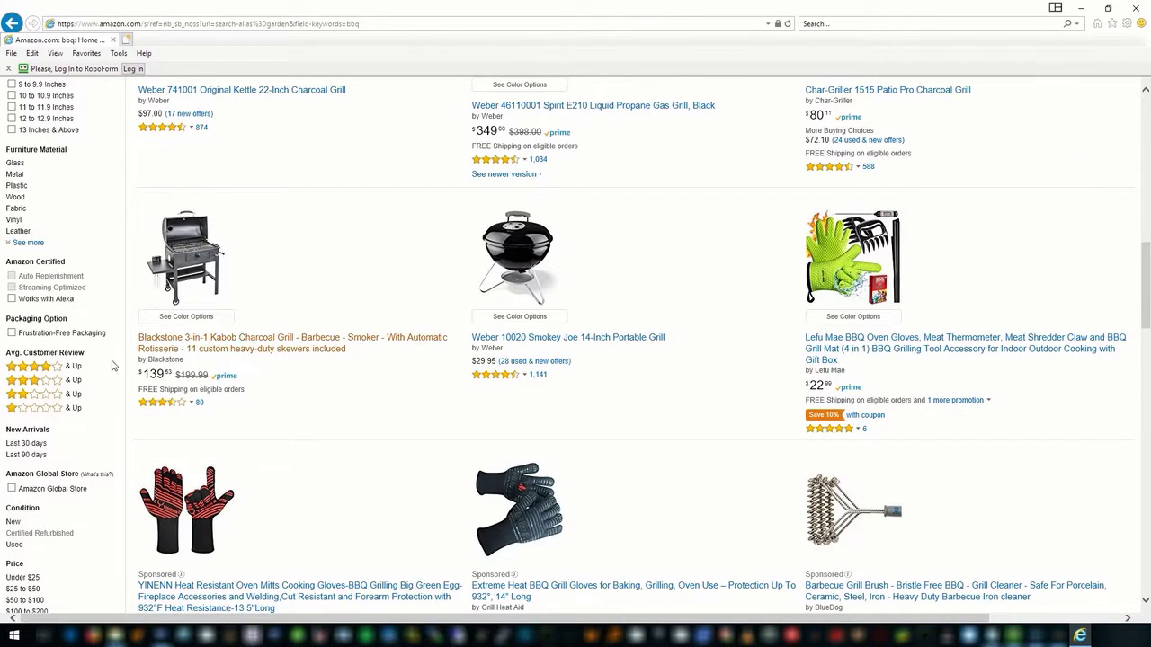
left_click(40, 368)
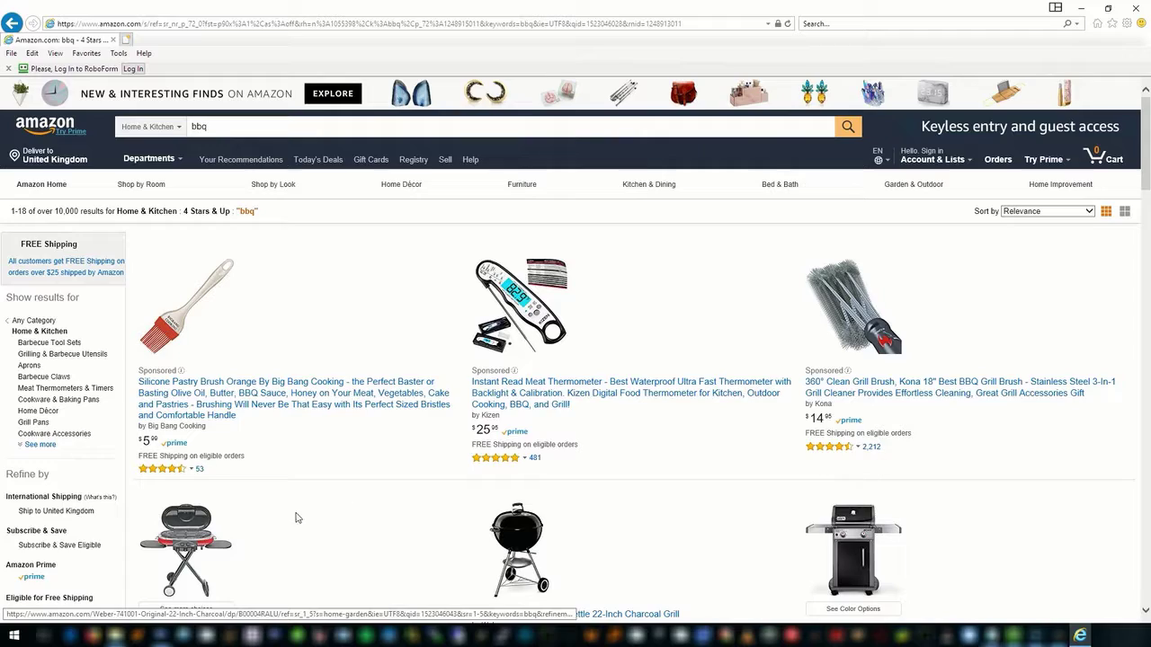
scroll(297, 518, "down", 5)
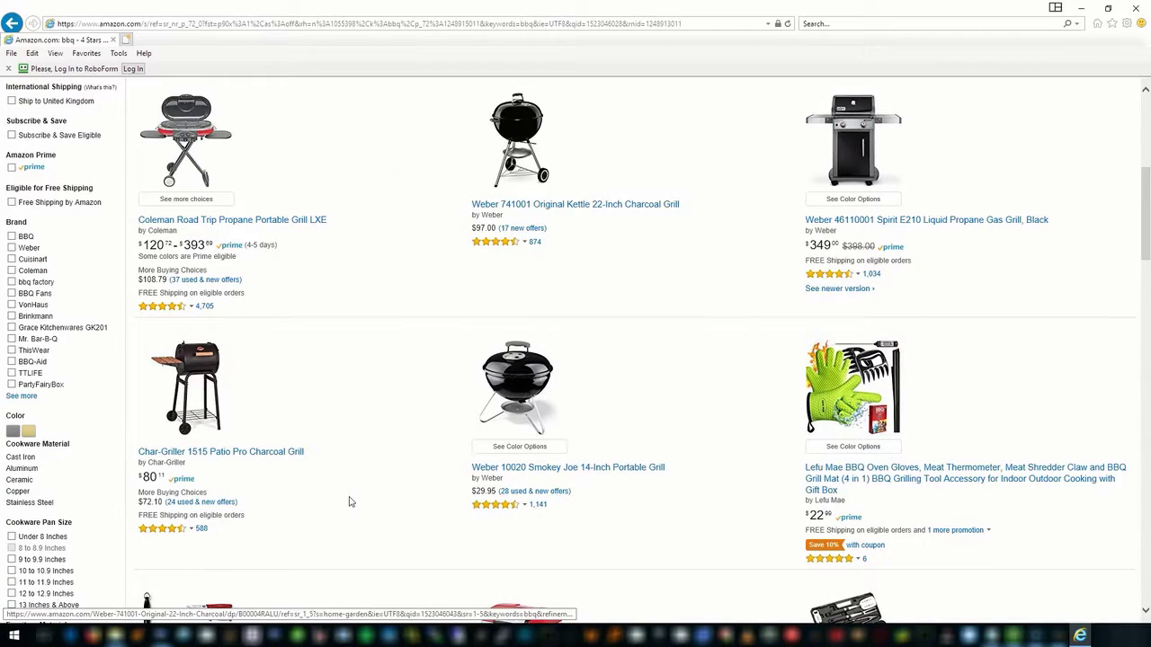
scroll(350, 502, "down", 9)
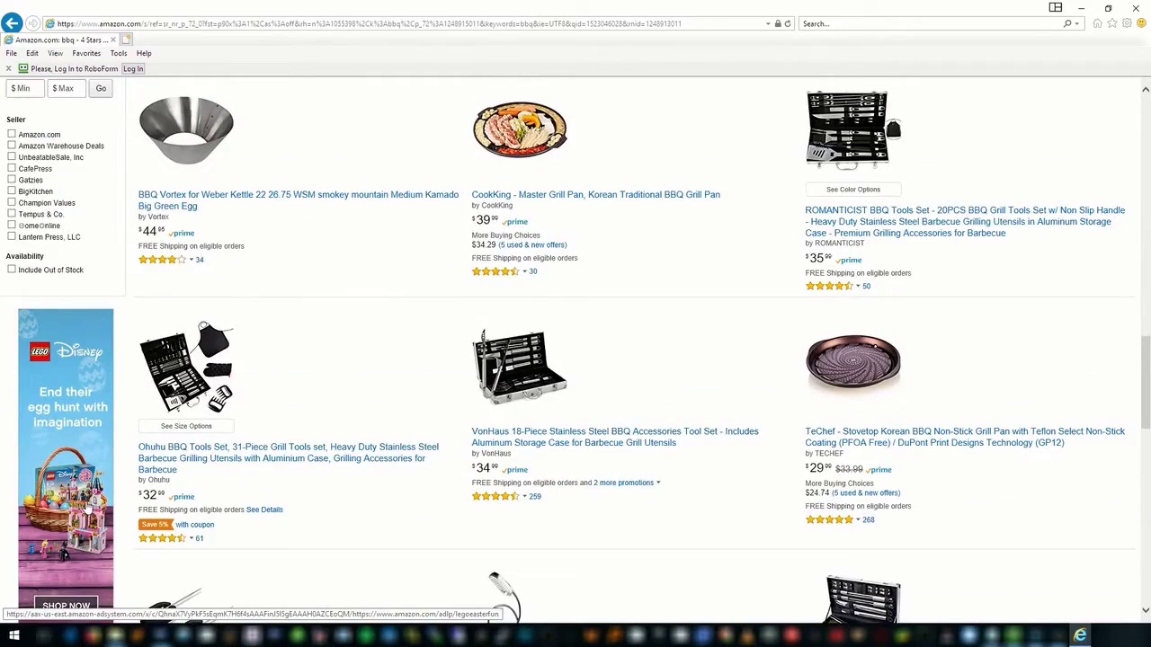
scroll(87, 509, "up", 4)
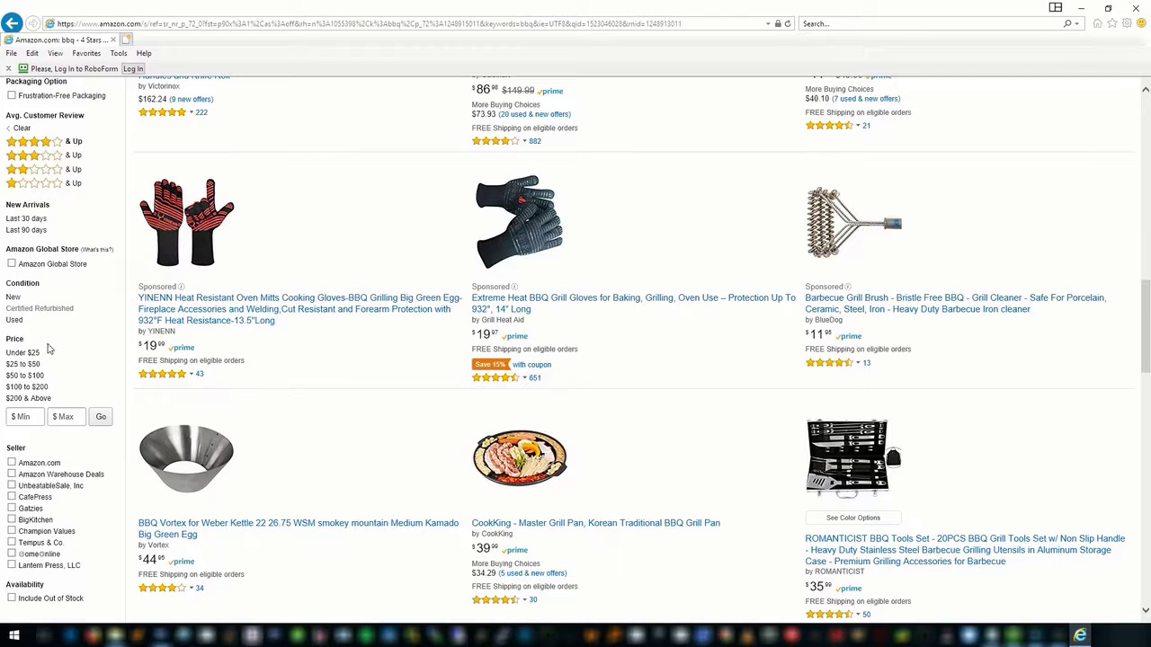
left_click(17, 222)
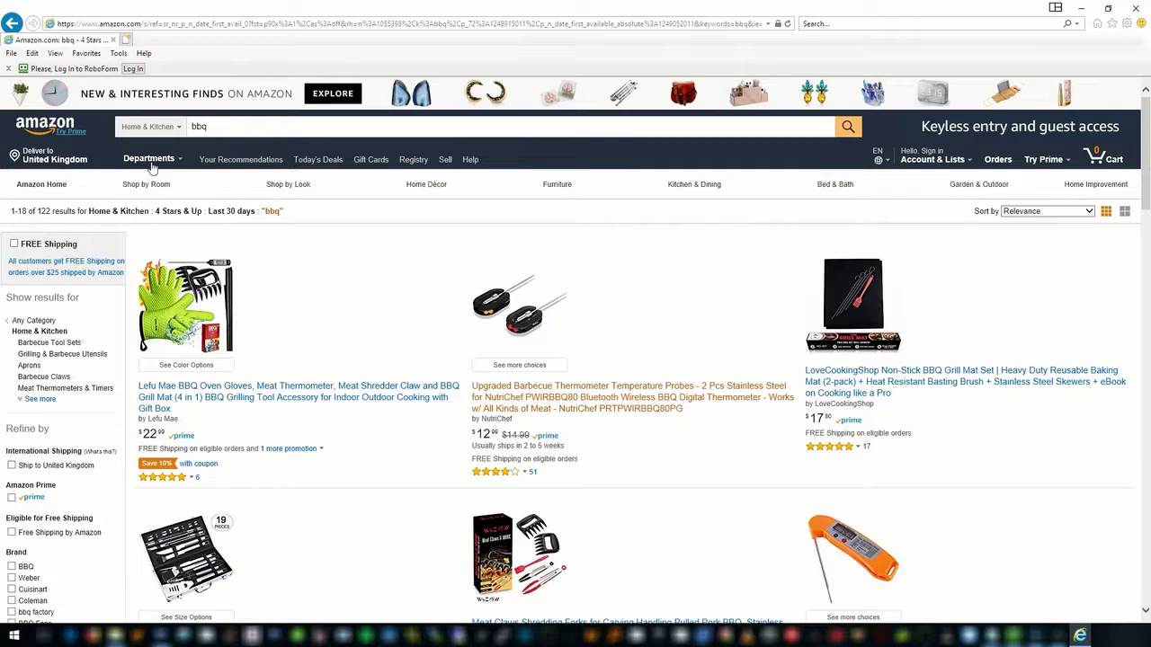
Copy the full web address of the filtered bbq results and close the browser to return to Az Chief
left_click(374, 25)
right_click(207, 26)
left_click(281, 62)
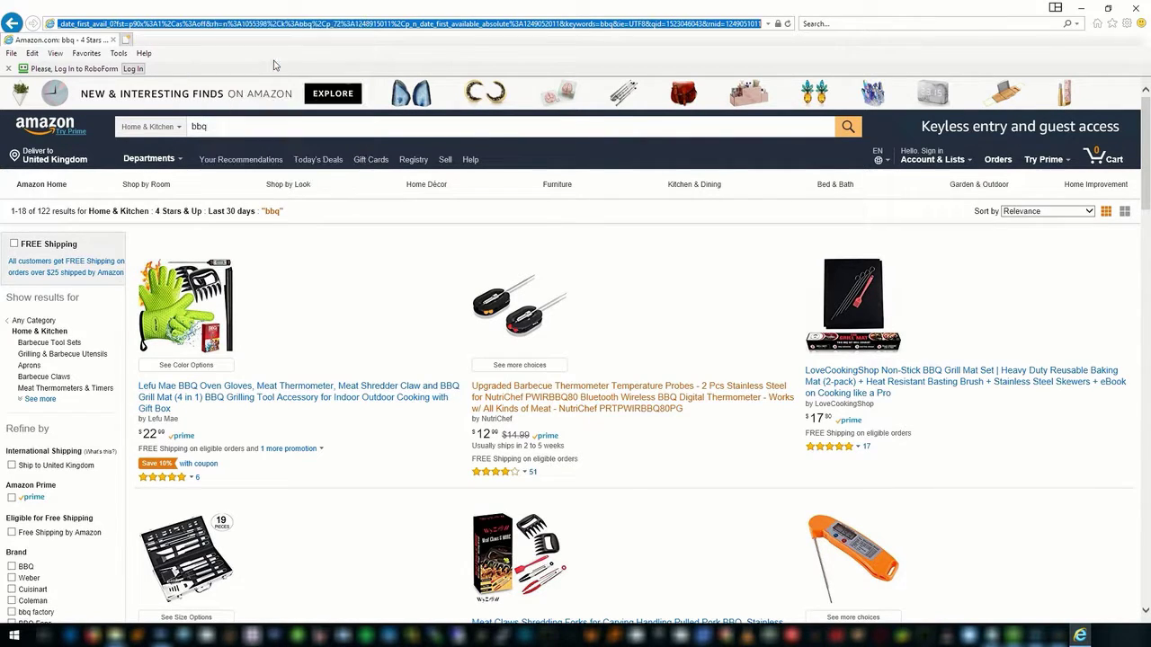
left_click(1136, 8)
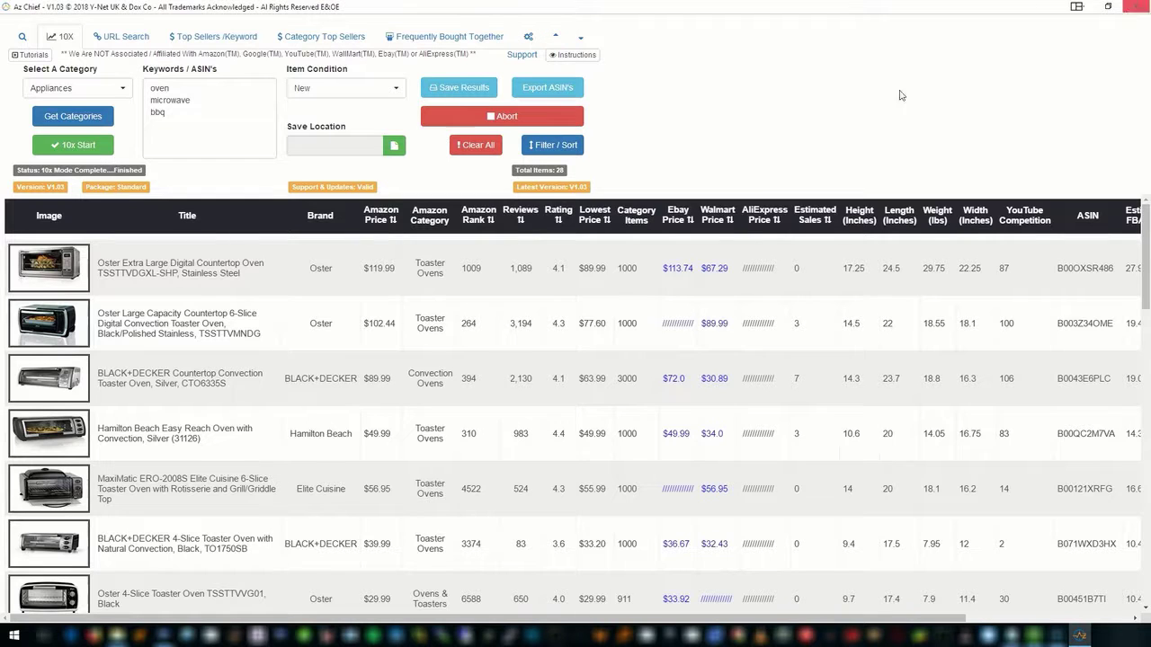
Run a URL Search with the copied Amazon results address, setting the number of category pages to 3
left_click(122, 37)
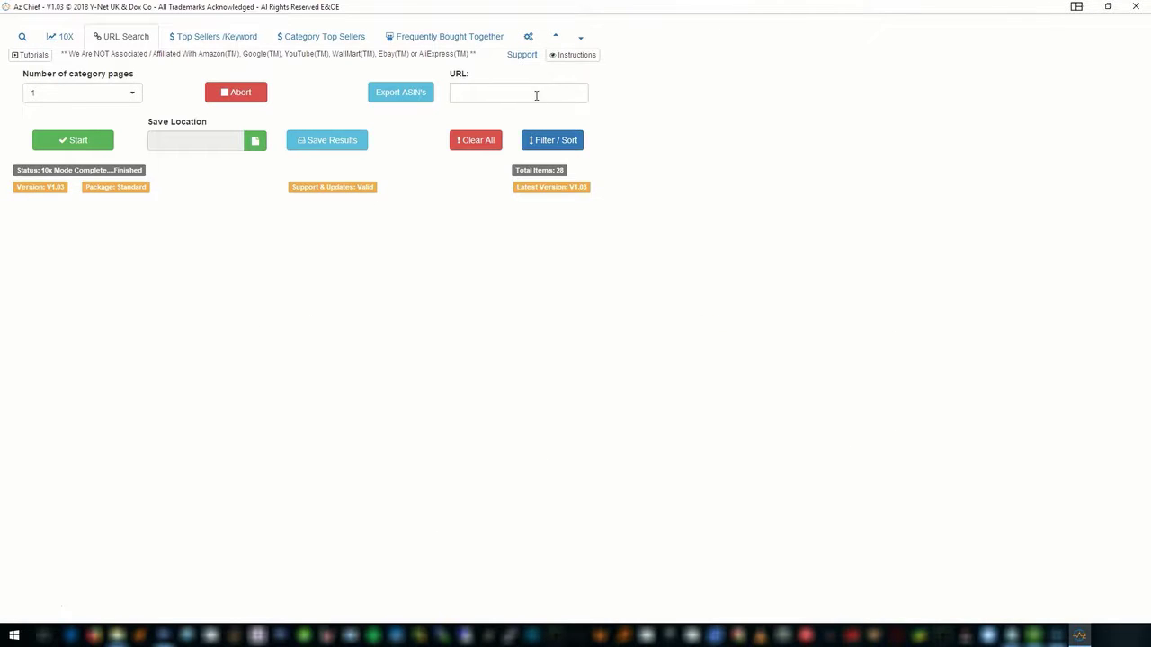
left_click(527, 94)
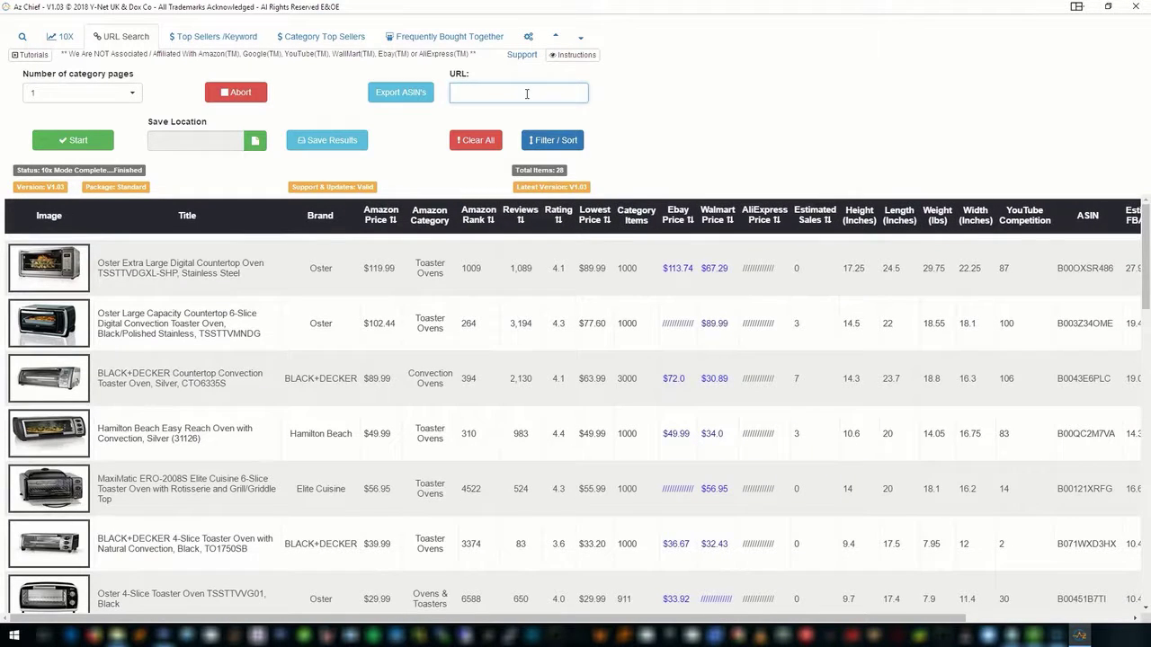
key("ctrl+v")
left_click(121, 93)
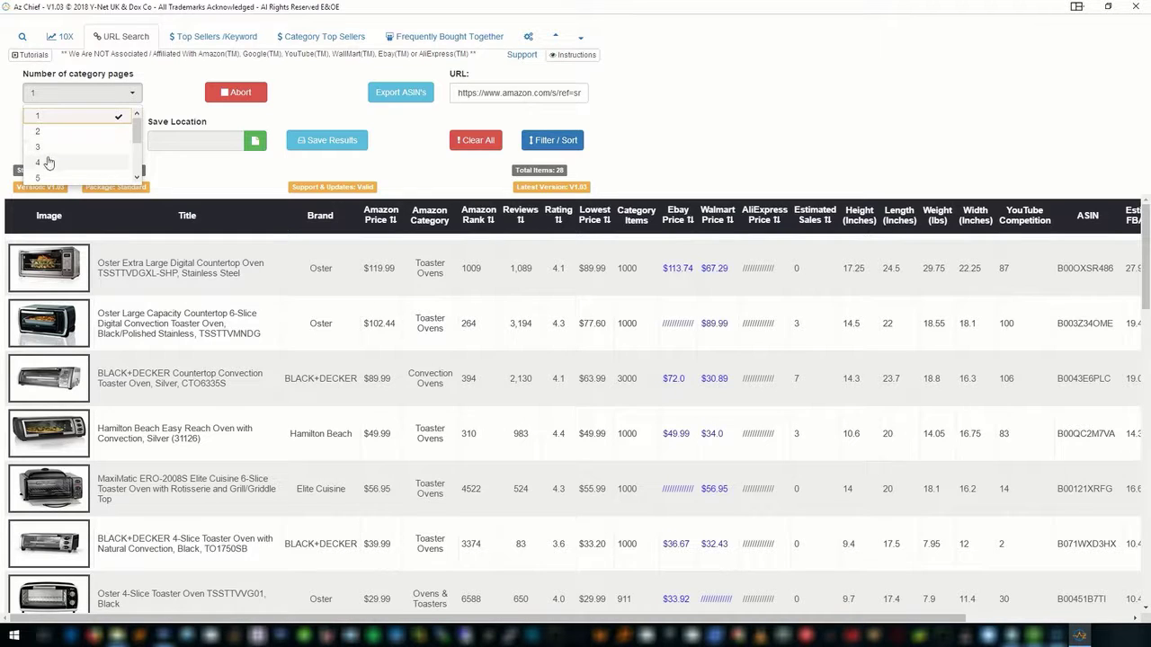
left_click(51, 148)
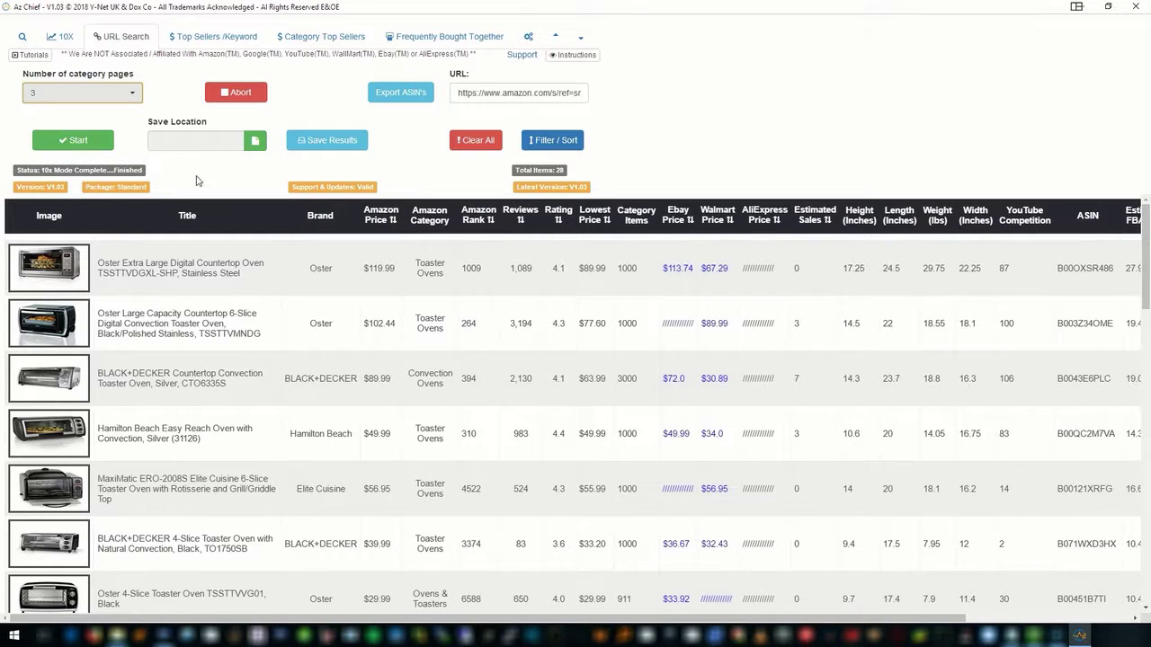
left_click(78, 142)
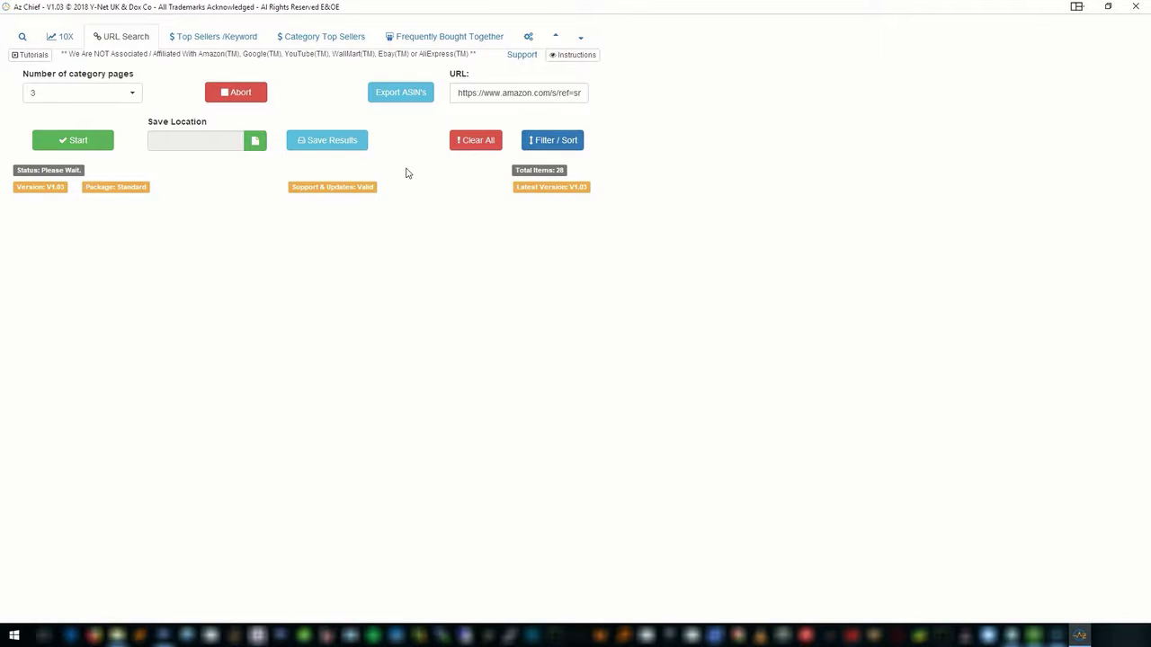
left_click(534, 149)
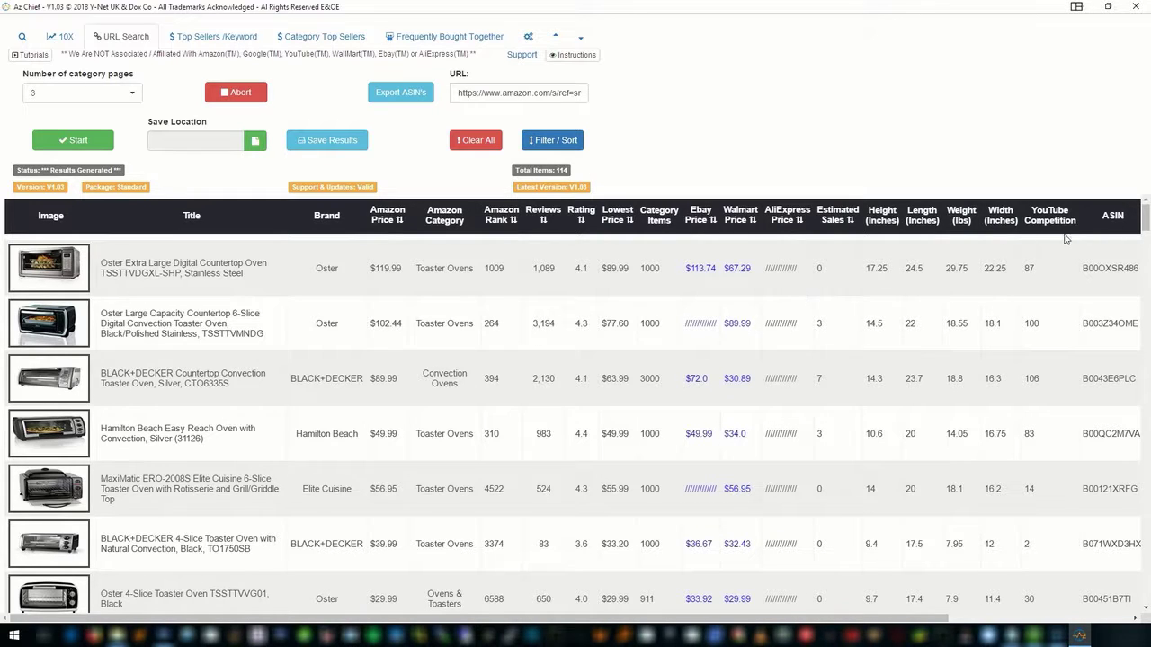
Examine the URL Search results, comparing Amazon, eBay and Walmart prices for the Kindle, Fire, Echo and bbq products
left_click_drag(1147, 225, 1148, 405)
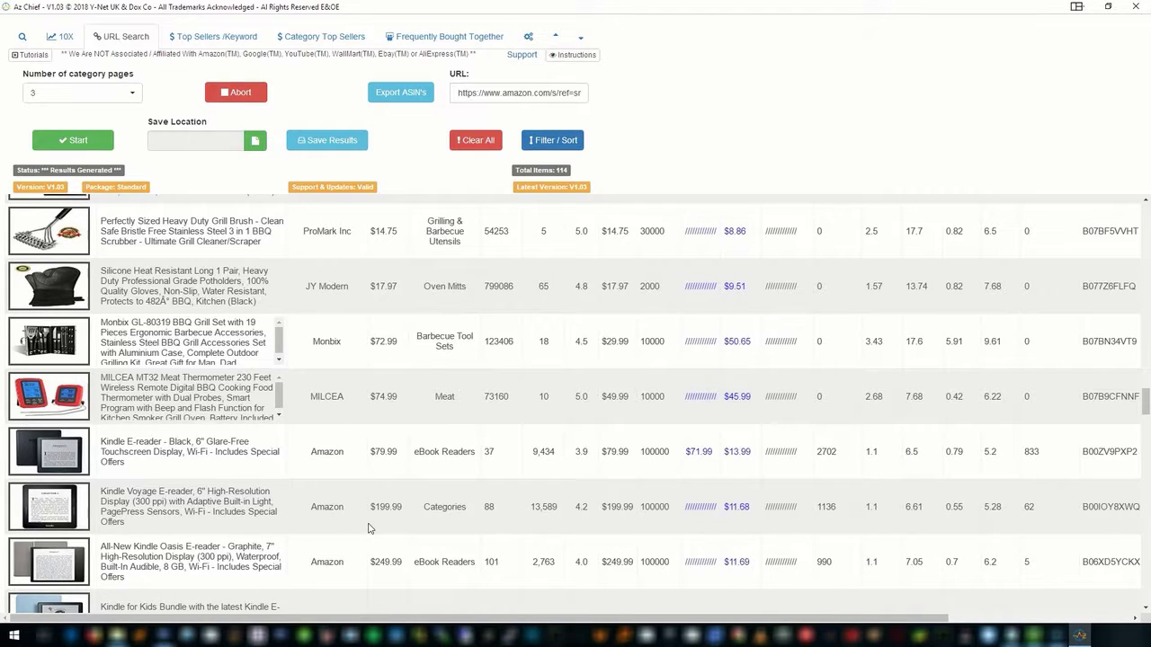
scroll(367, 529, "down", 2)
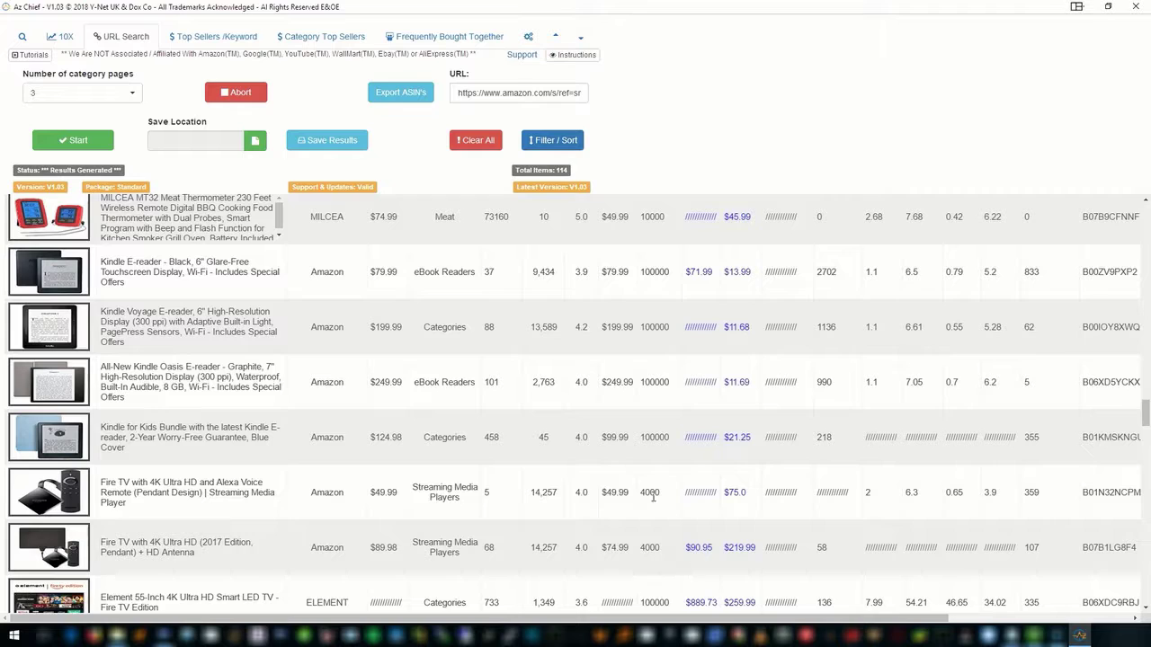
scroll(646, 493, "down", 1)
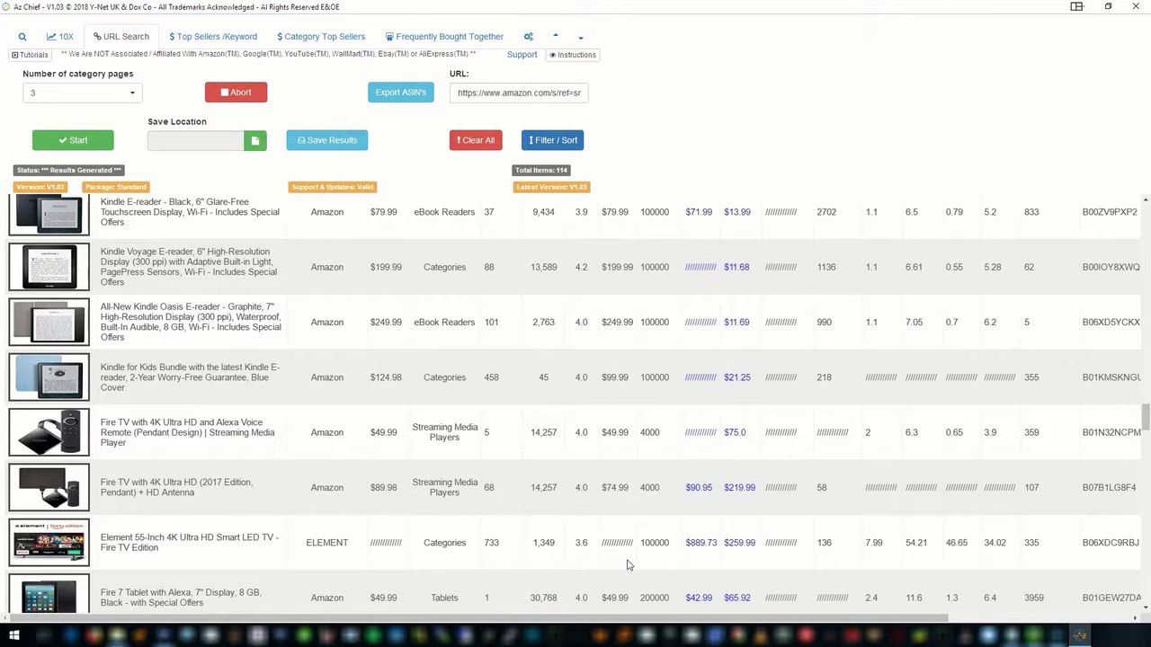
scroll(628, 564, "down", 2)
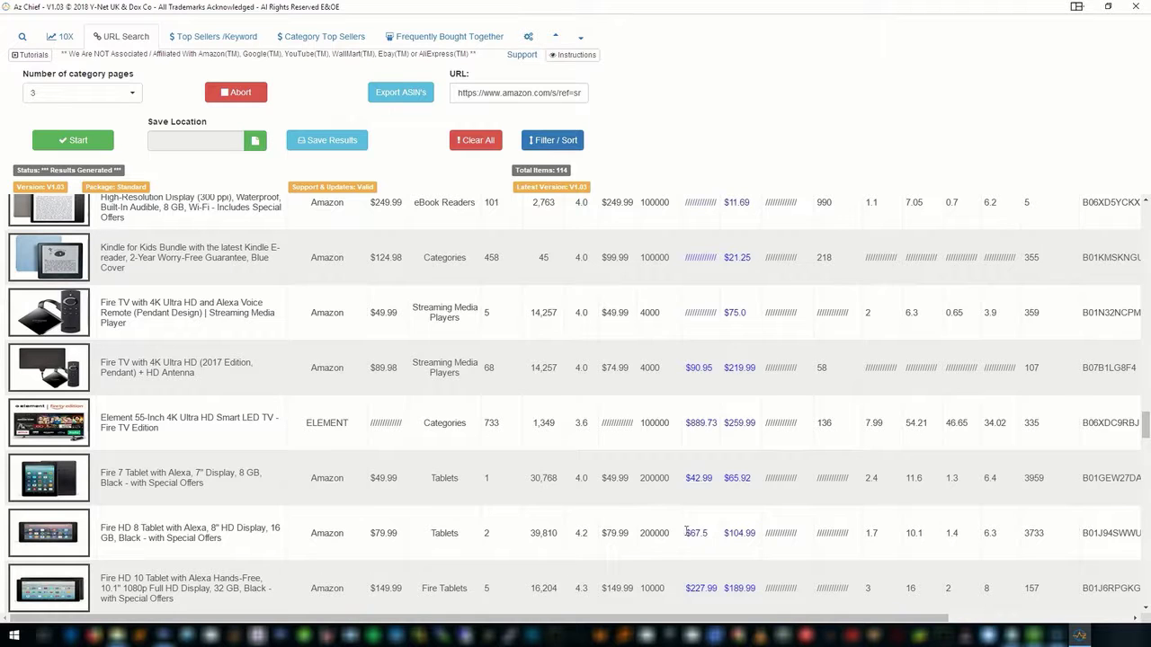
scroll(620, 568, "down", 5)
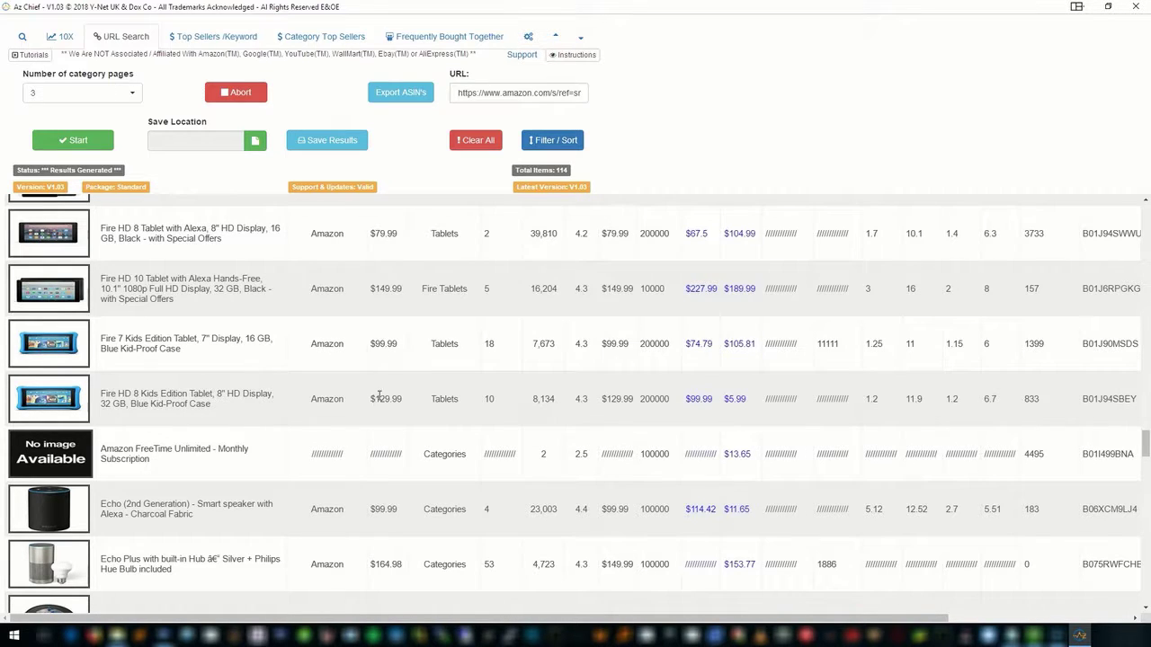
scroll(400, 437, "down", 3)
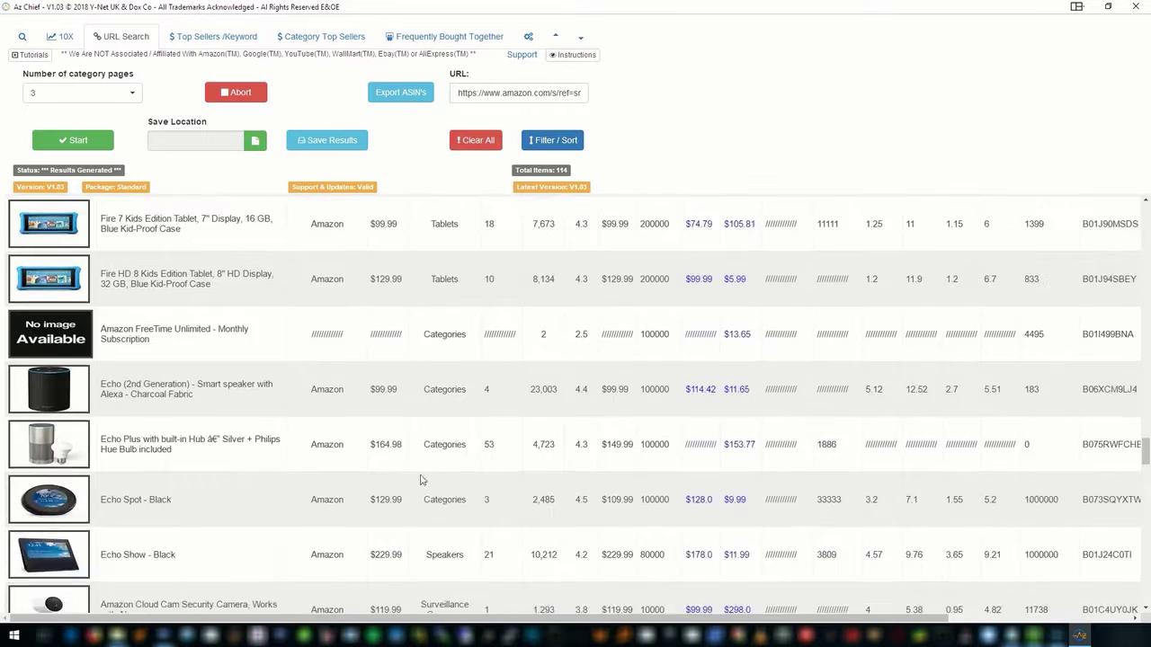
scroll(501, 523, "down", 9)
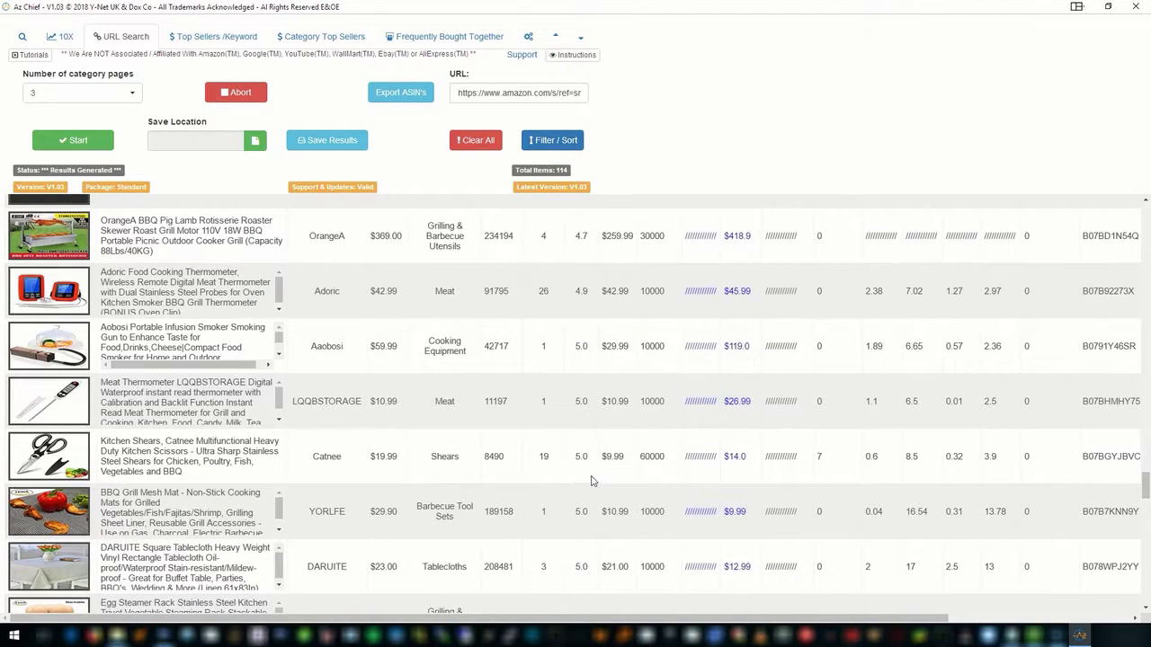
scroll(655, 490, "down", 4)
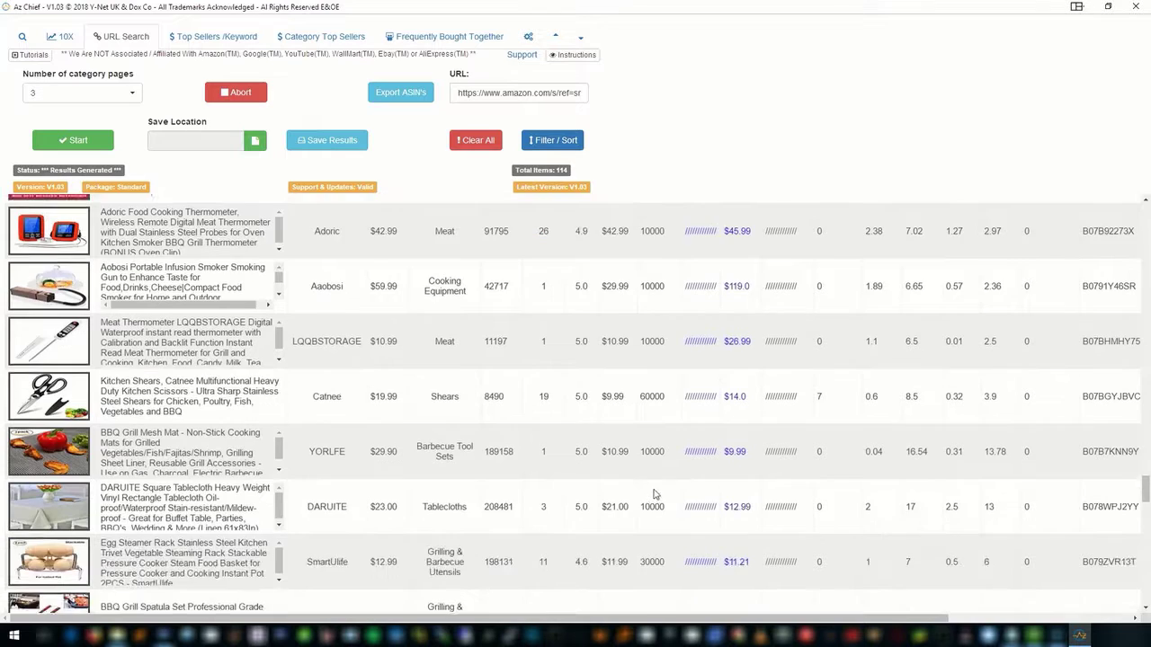
scroll(655, 501, "down", 11)
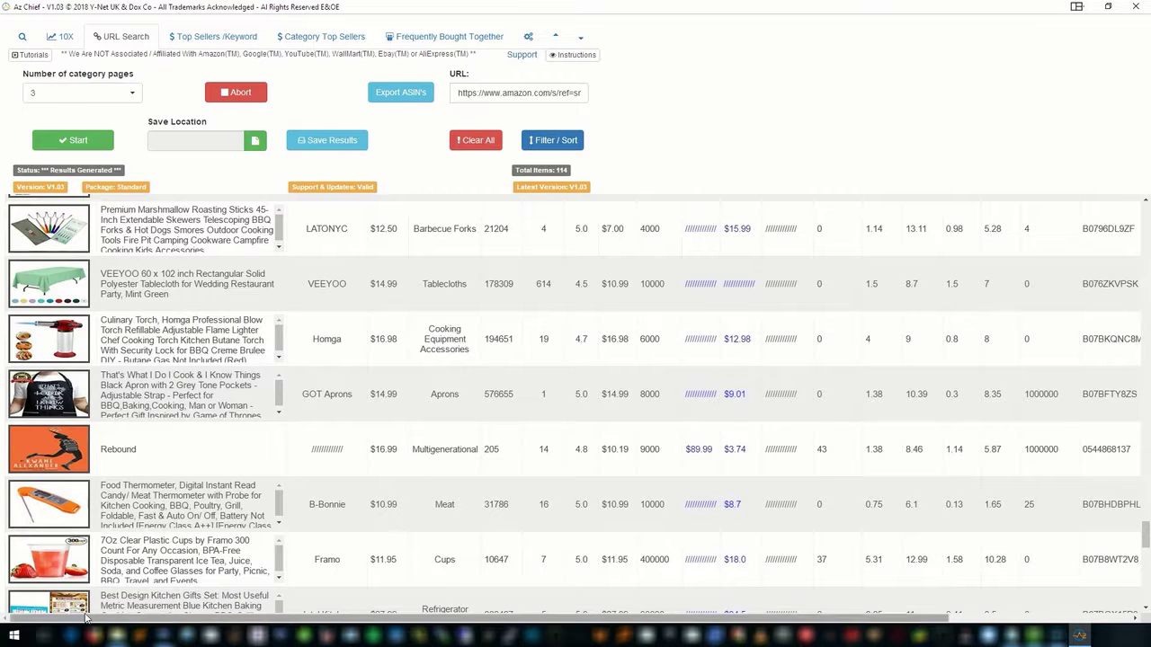
scroll(319, 617, "down", 10)
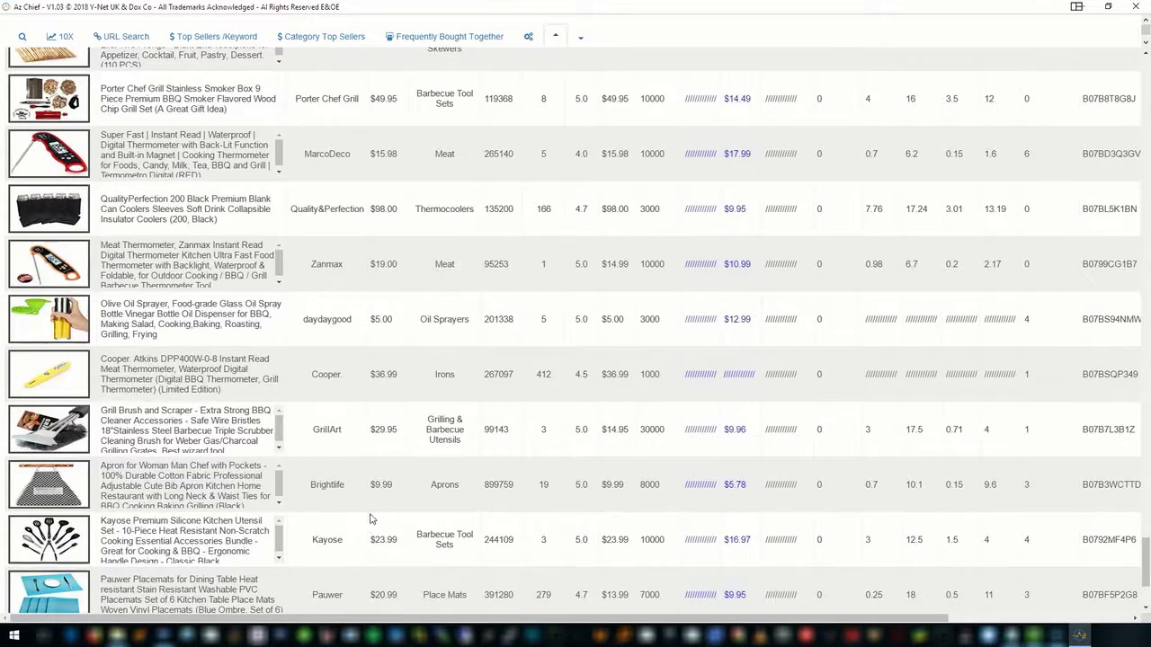
scroll(368, 518, "down", 5)
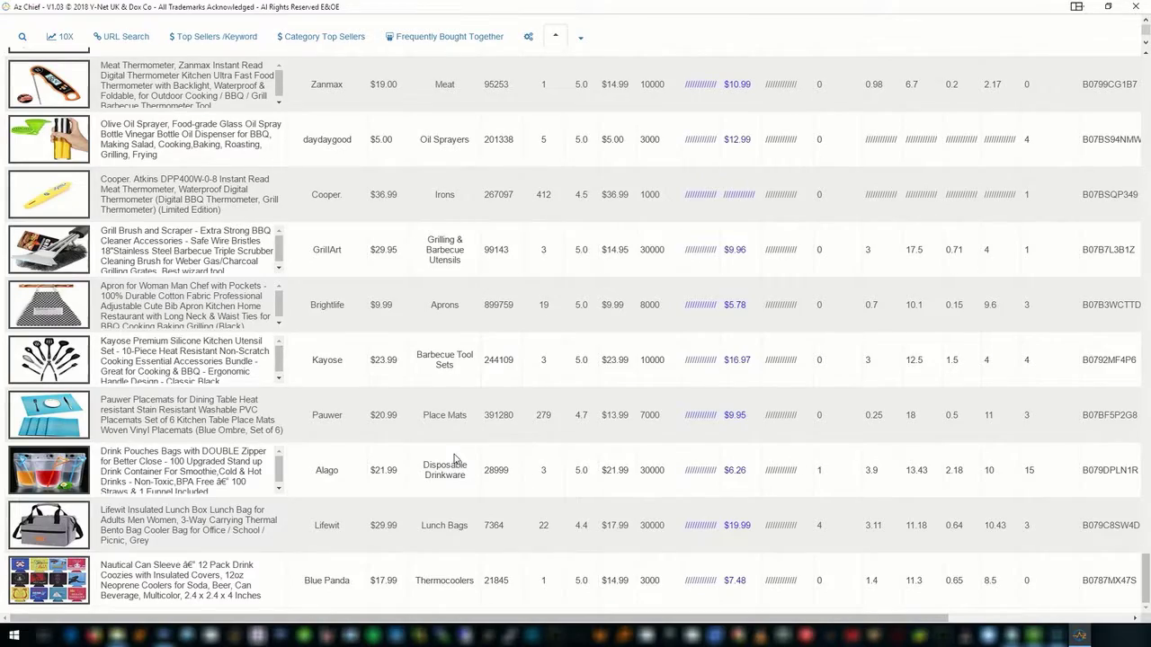
scroll(455, 459, "up", 15)
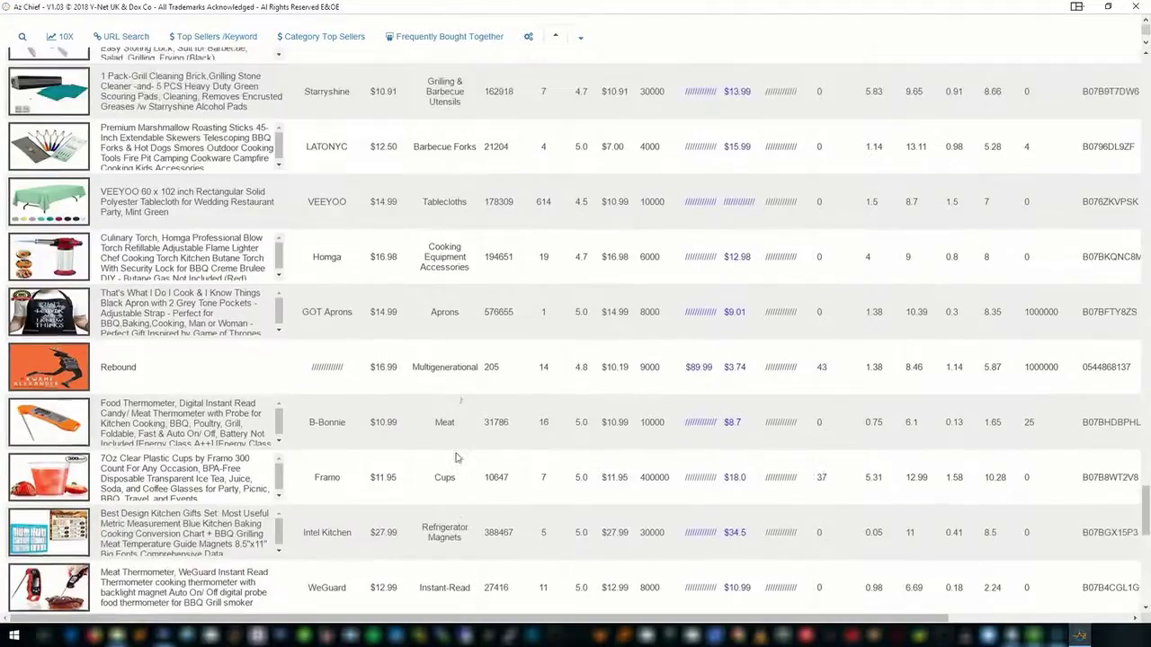
scroll(455, 459, "up", 10)
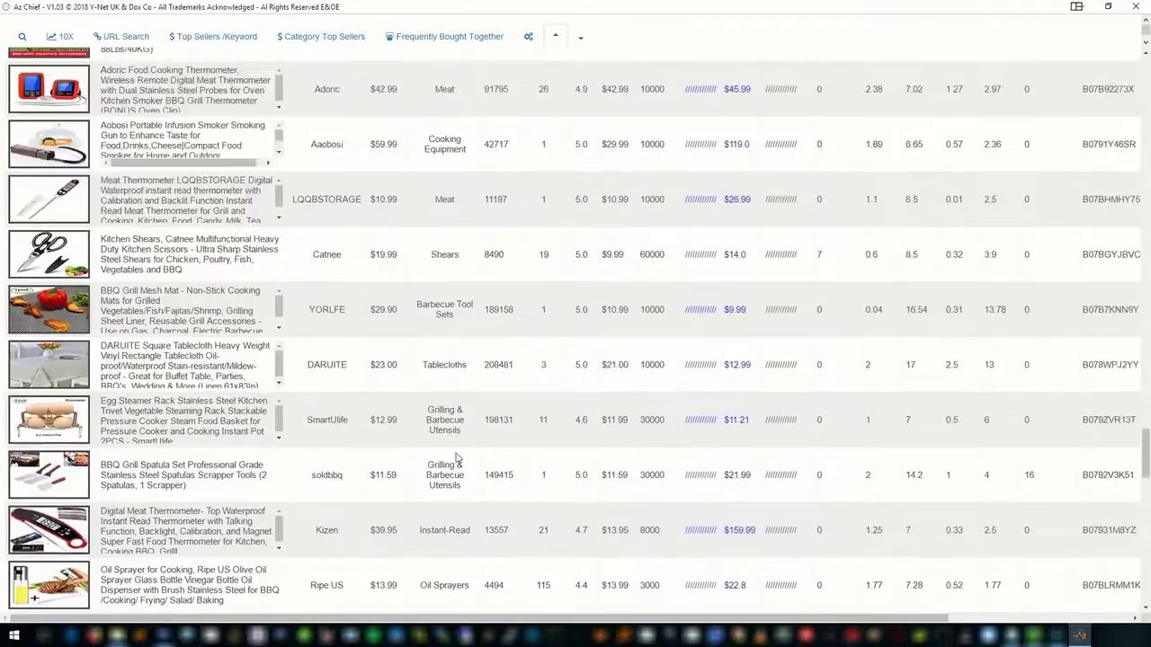
scroll(455, 460, "up", 12)
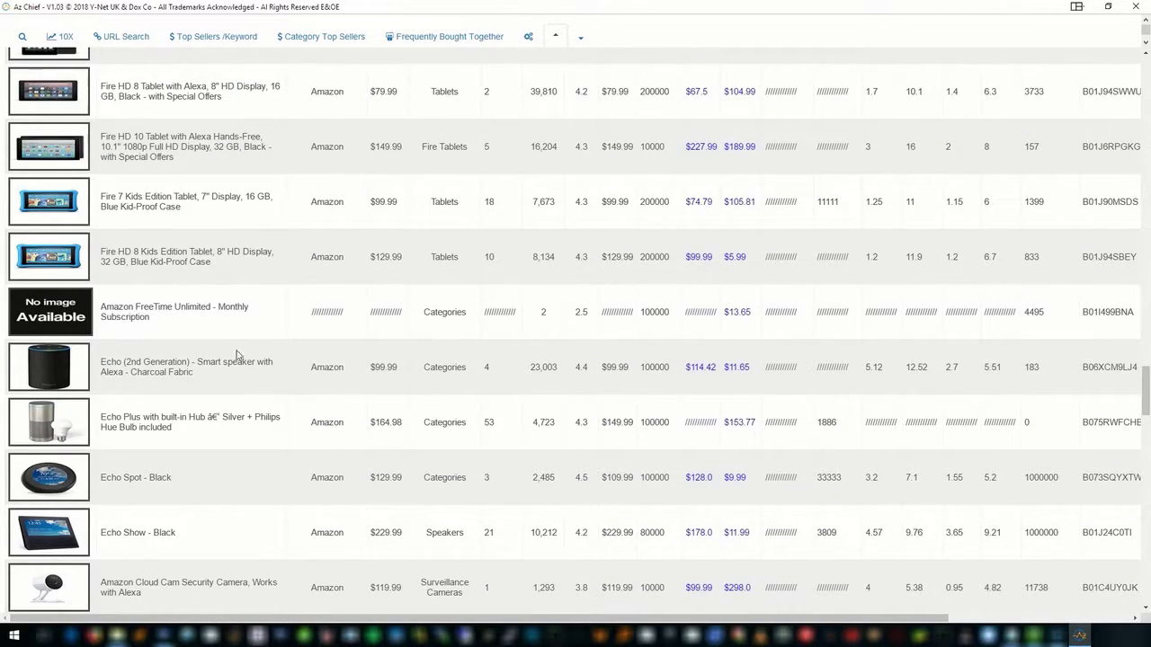
Review the URL Search results from the Echo and Fire devices back to the first toaster ovens, and expand the search controls
scroll(311, 375, "up", 10)
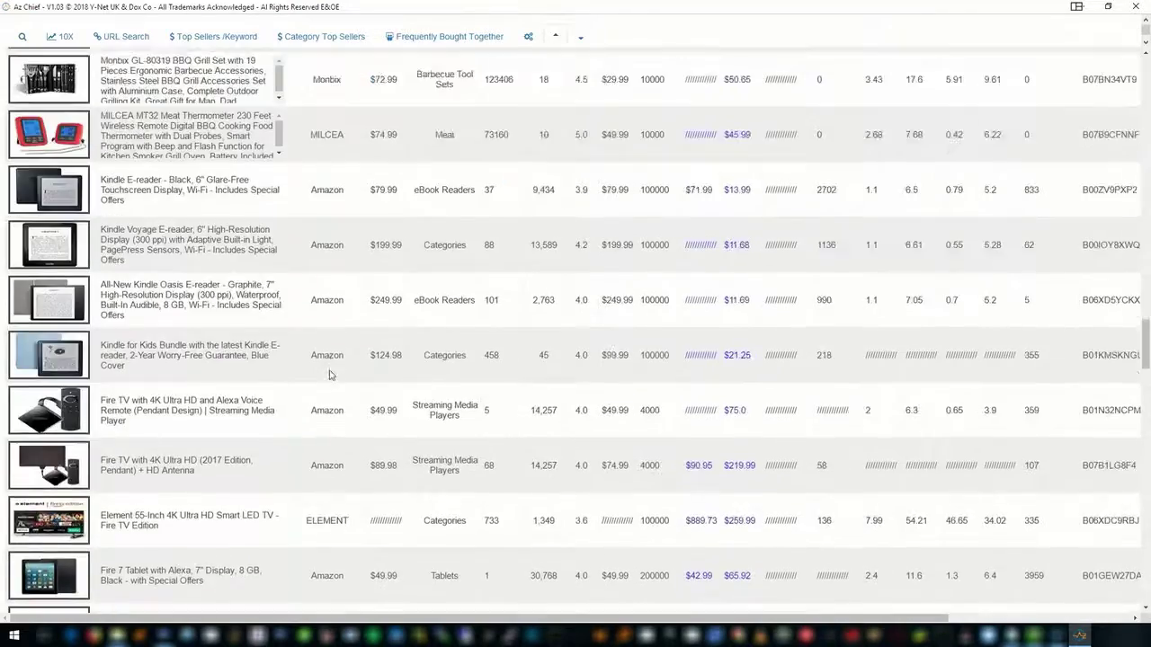
scroll(329, 374, "up", 3)
scroll(567, 433, "up", 2)
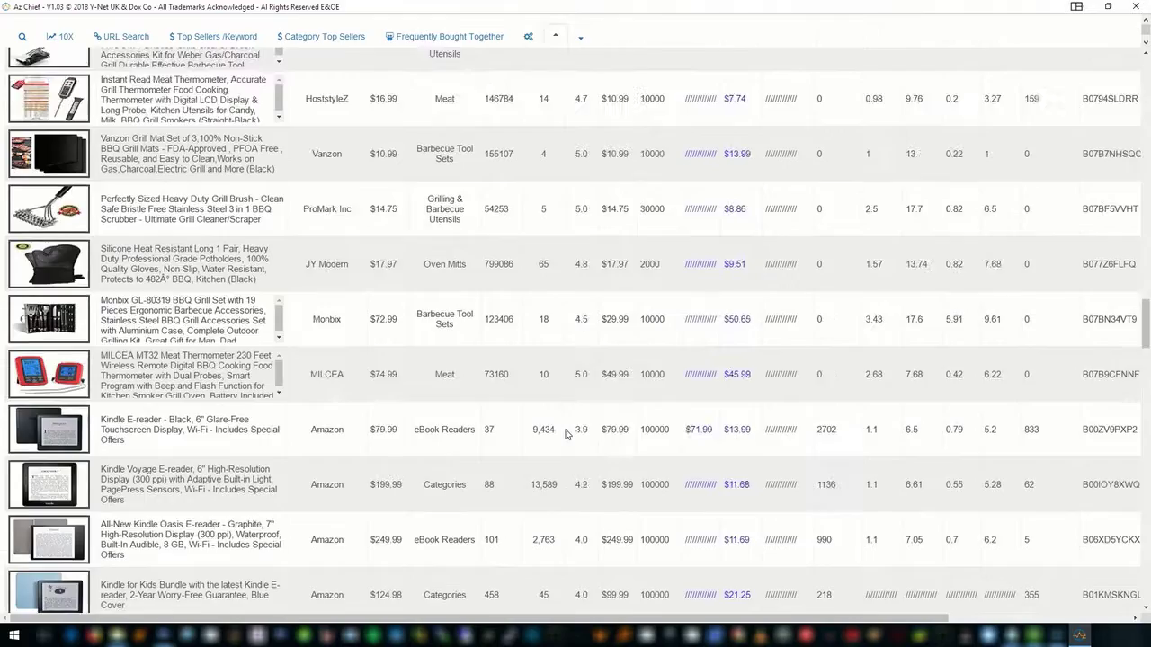
scroll(566, 434, "up", 10)
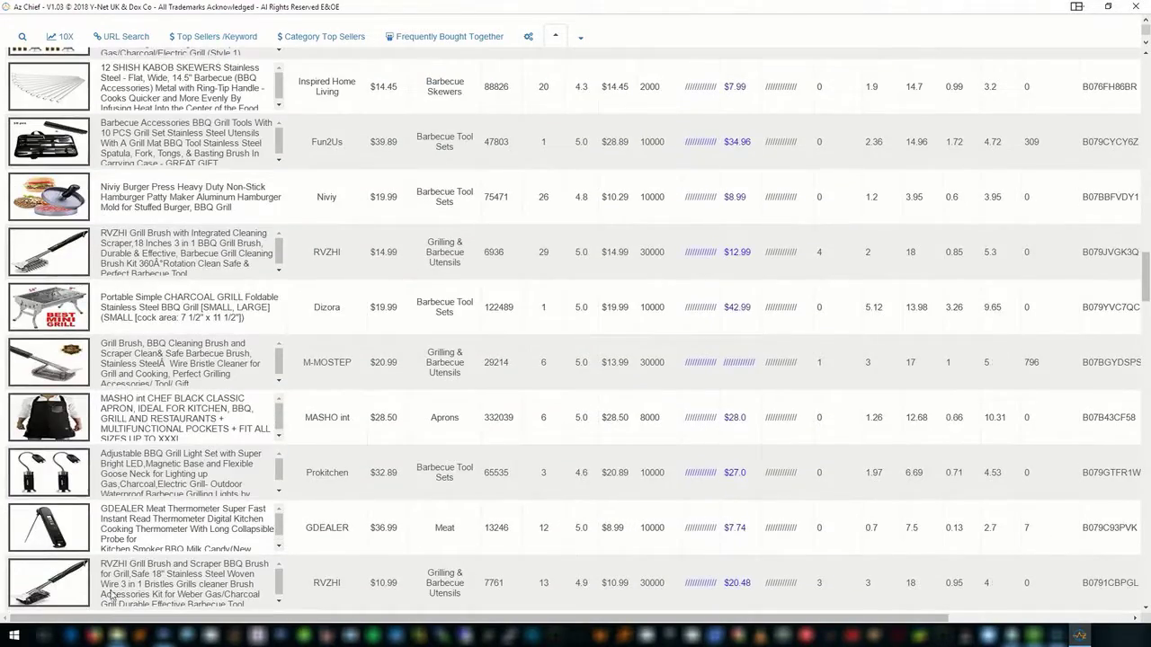
scroll(117, 589, "up", 20)
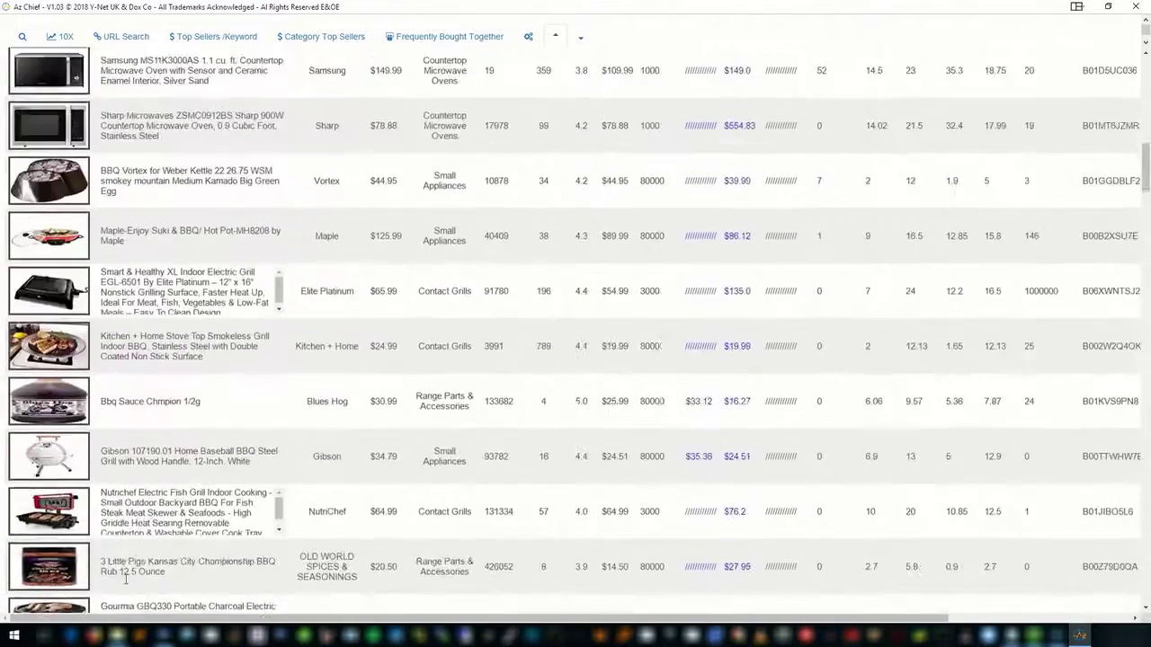
scroll(126, 580, "up", 20)
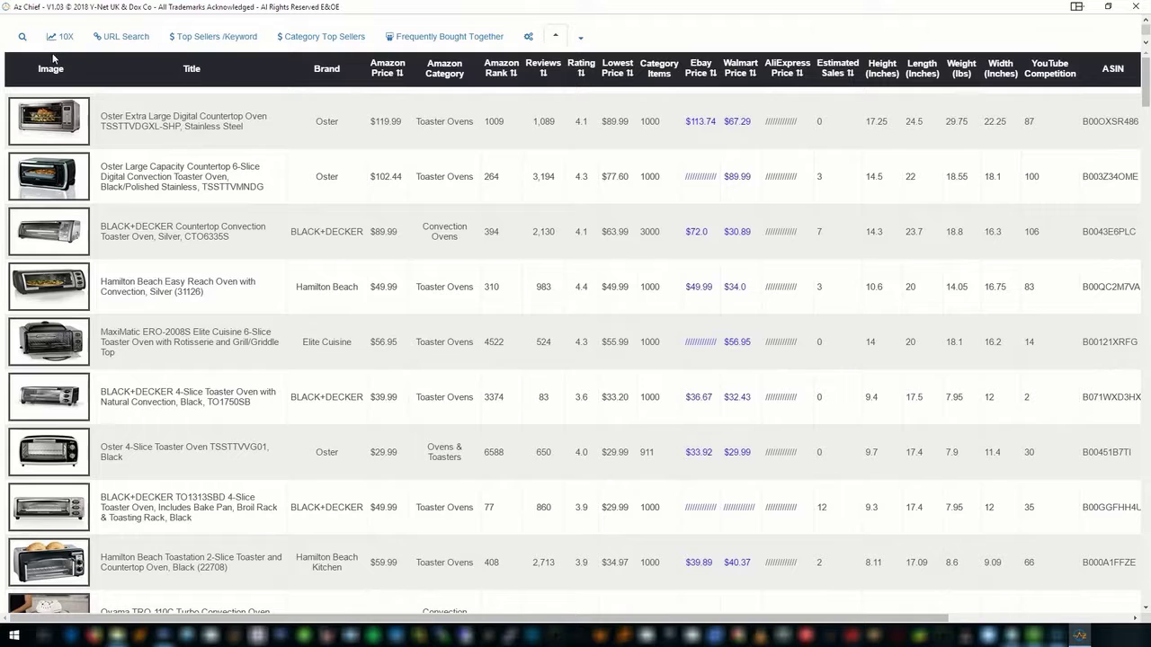
left_click(583, 39)
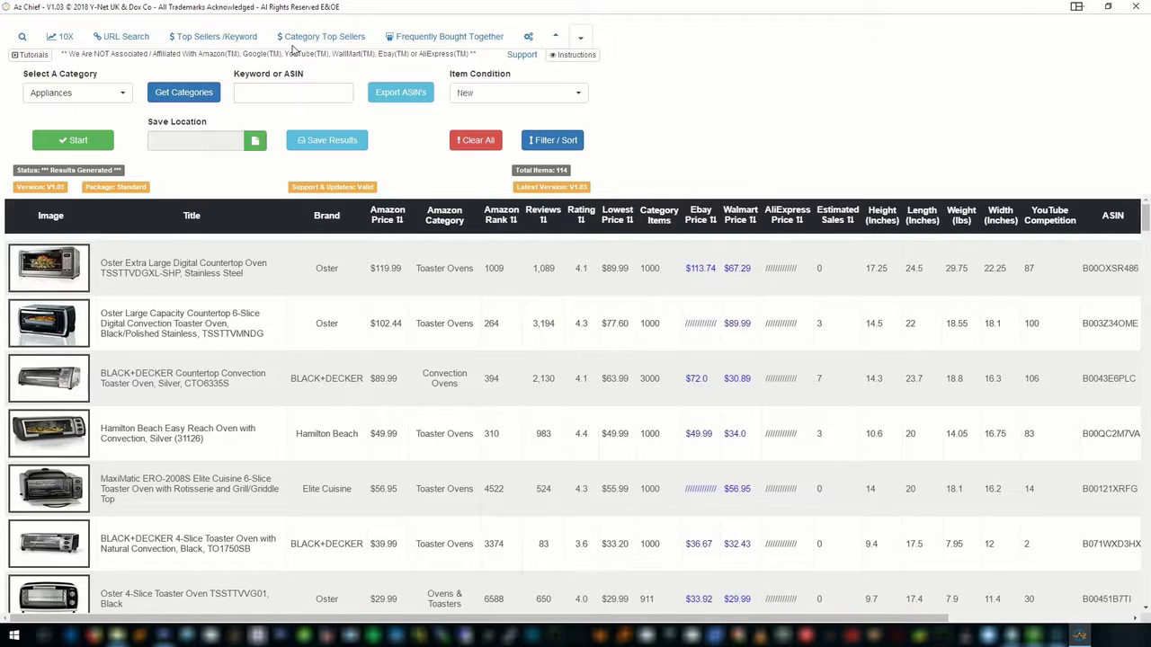
View the sample data and search options of the Top Sellers /Keyword and Category Top Sellers tools
left_click(207, 43)
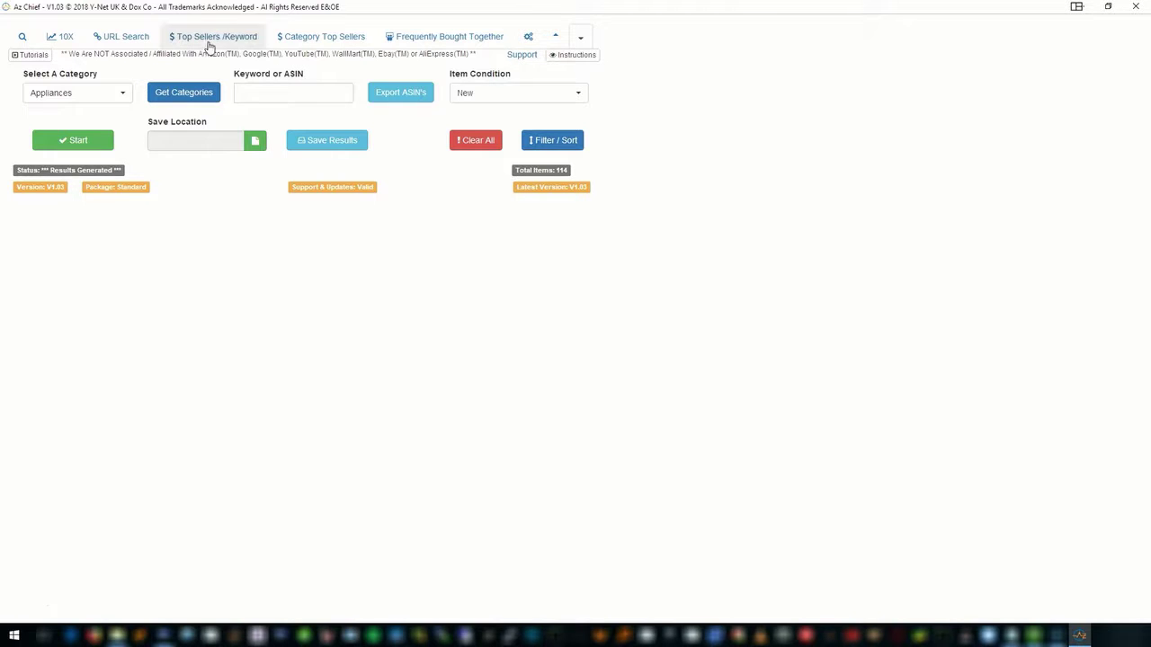
left_click(213, 42)
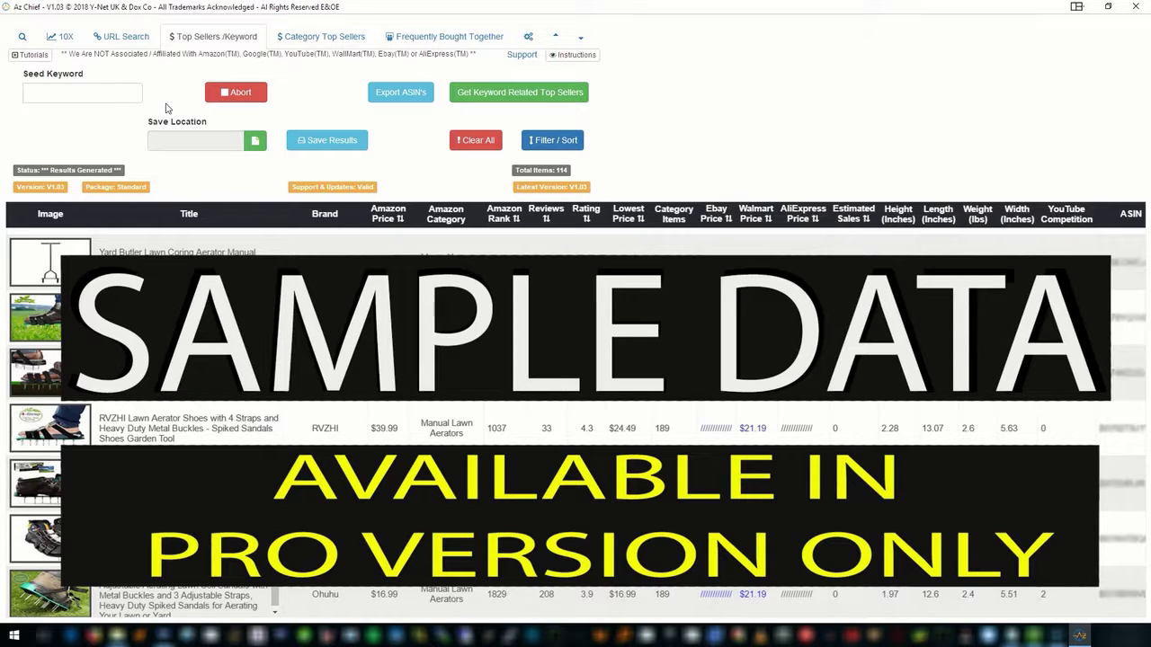
left_click(319, 40)
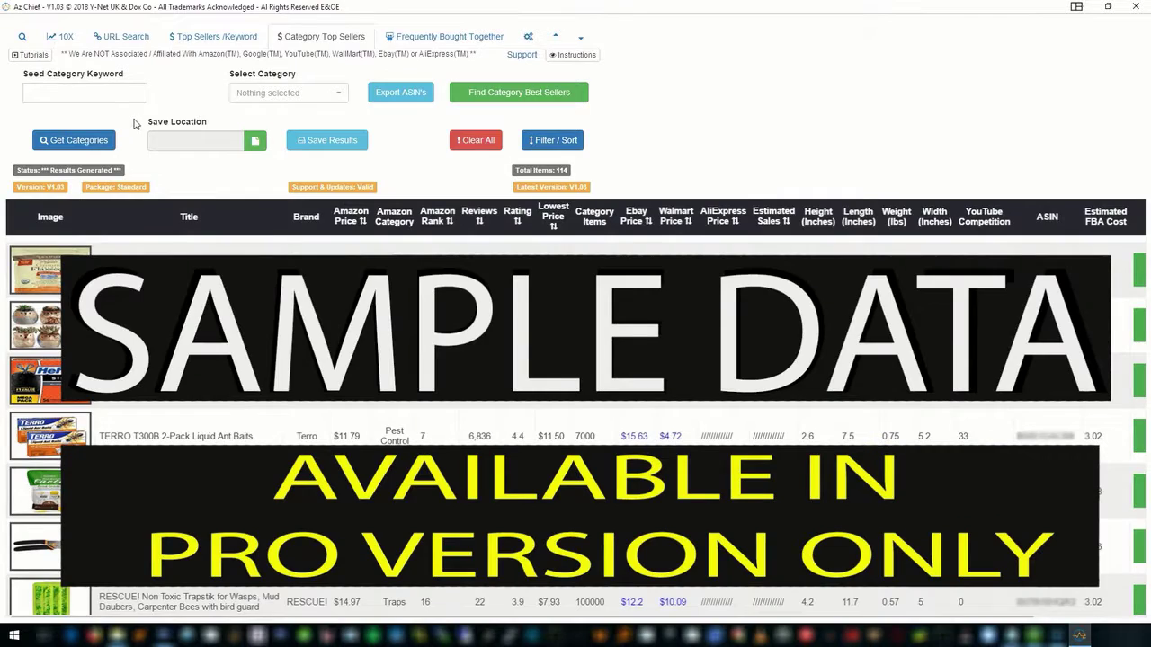